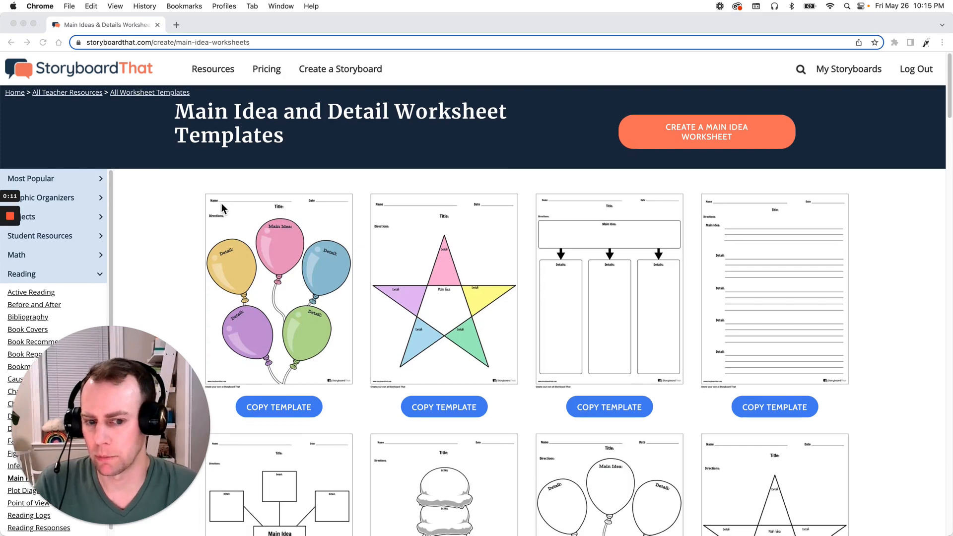
Browse the main idea worksheet templates and copy the coloured five-point star template
scroll(407, 245, "down", 3)
scroll(417, 247, "down", 5)
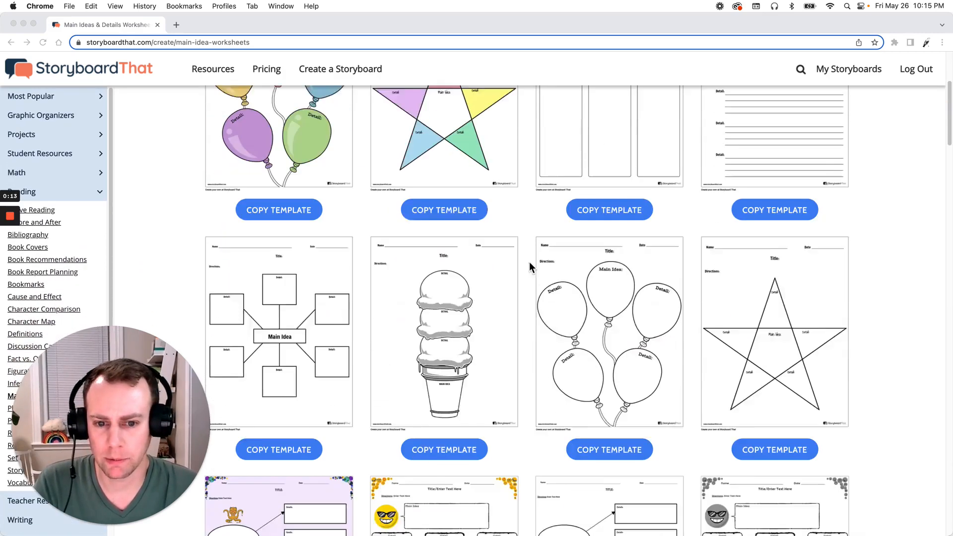
scroll(492, 222, "up", 3)
scroll(546, 253, "up", 2)
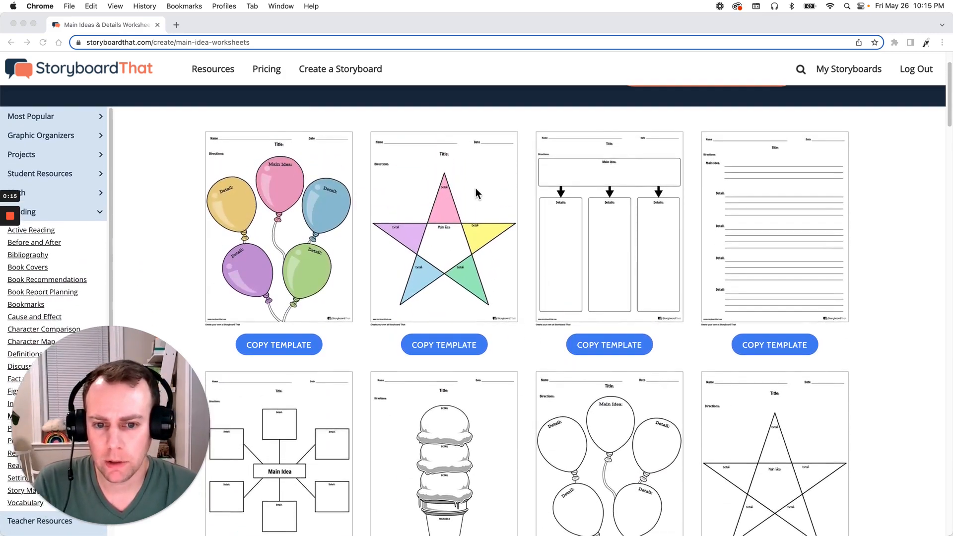
left_click(457, 349)
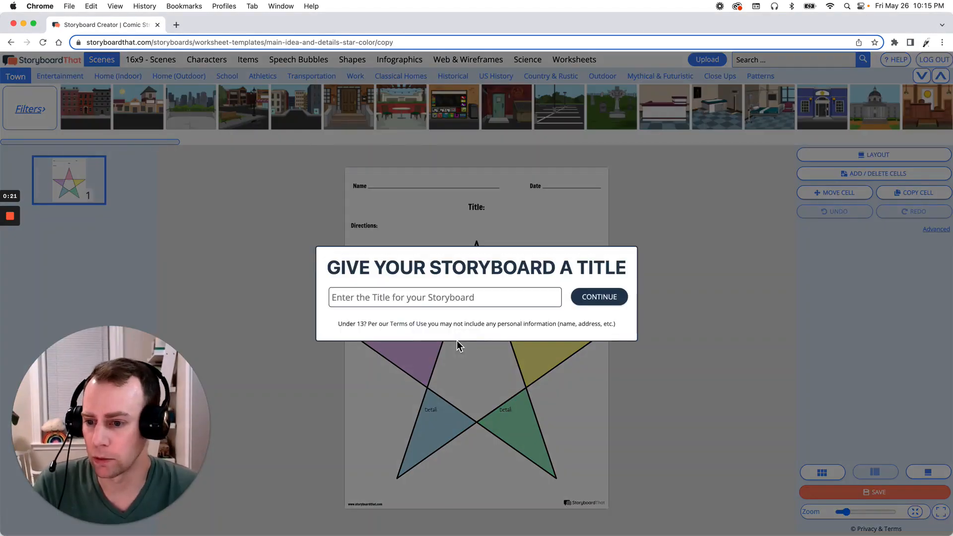
Title the new storyboard "template 1" and continue to the editor
left_click(456, 301)
type("te")
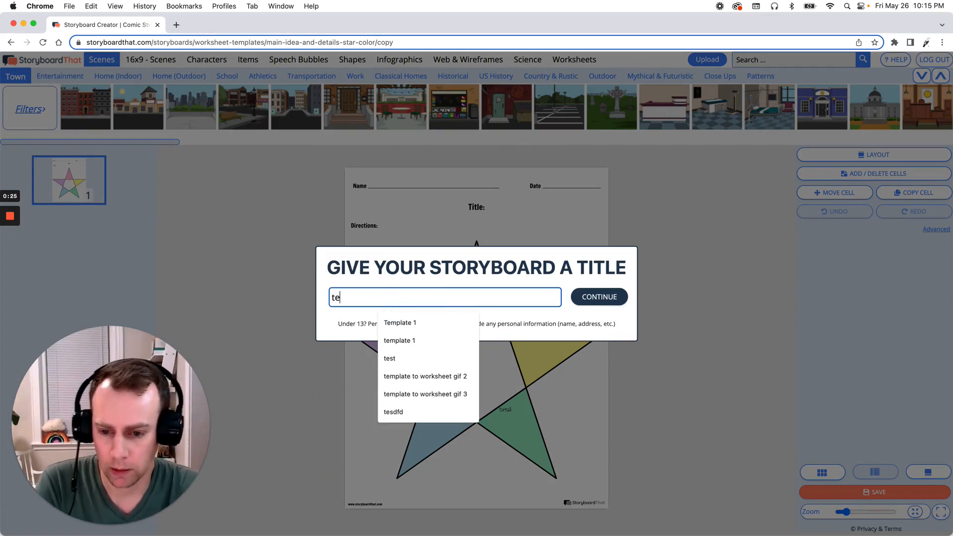
type("mplate 1")
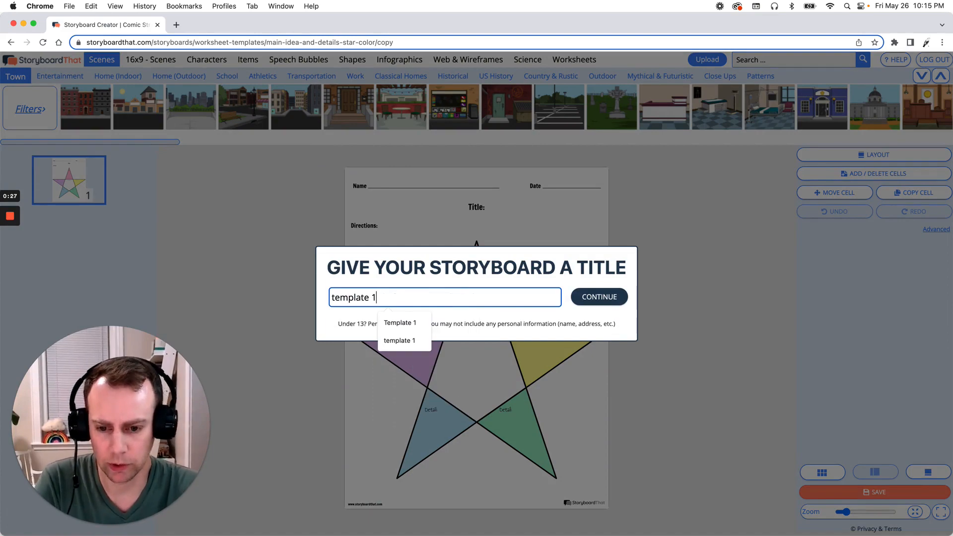
left_click(601, 296)
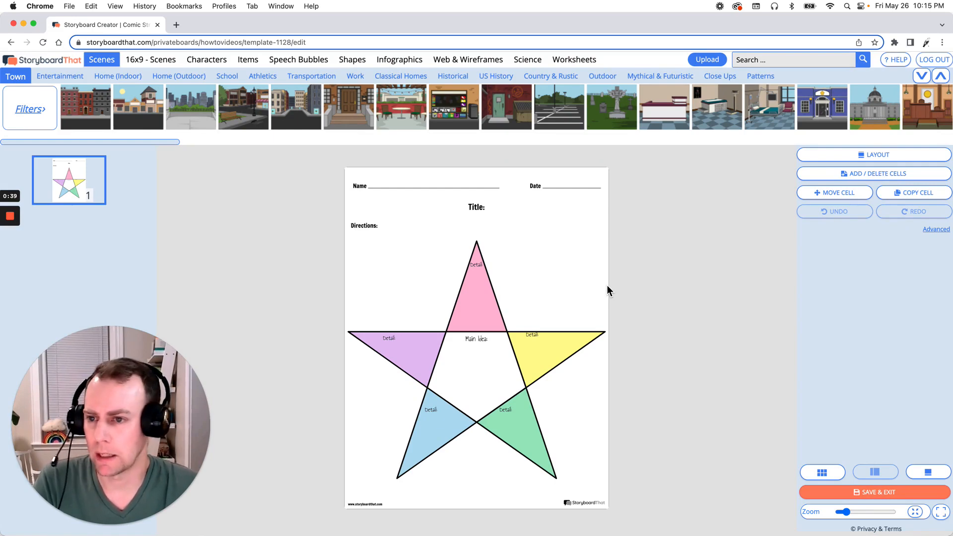
Add the astronaut from the Jobs characters to the worksheet's blank area beside the star's upper point
left_click(207, 62)
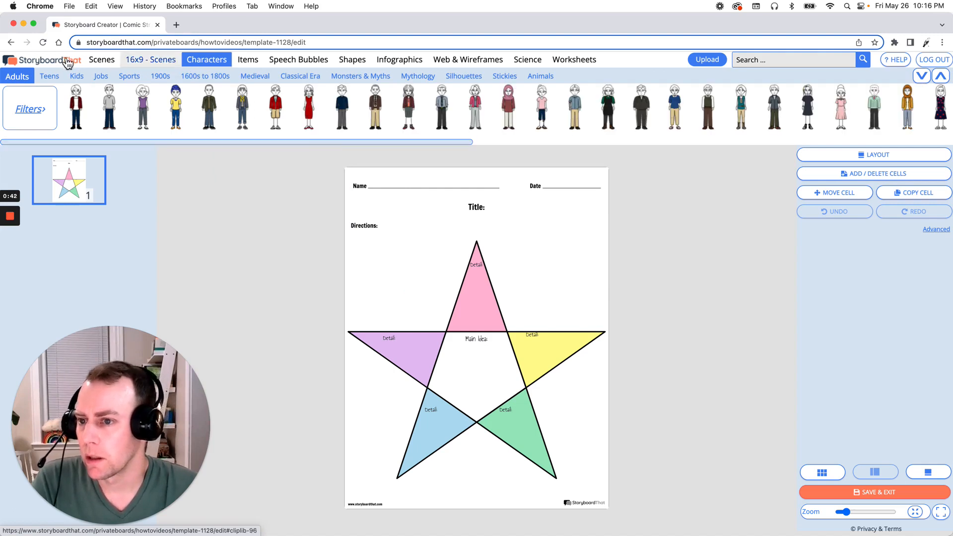
left_click(101, 77)
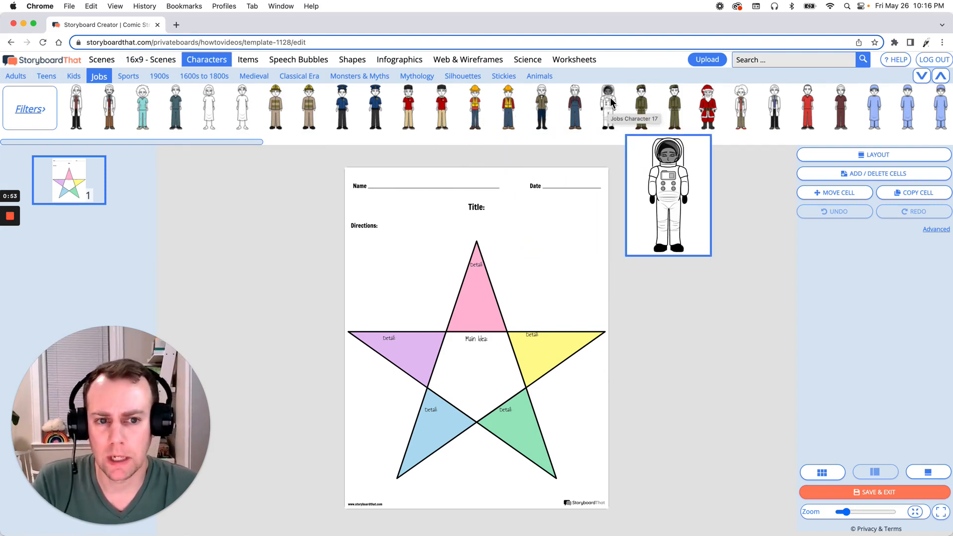
left_click_drag(612, 102, 559, 258)
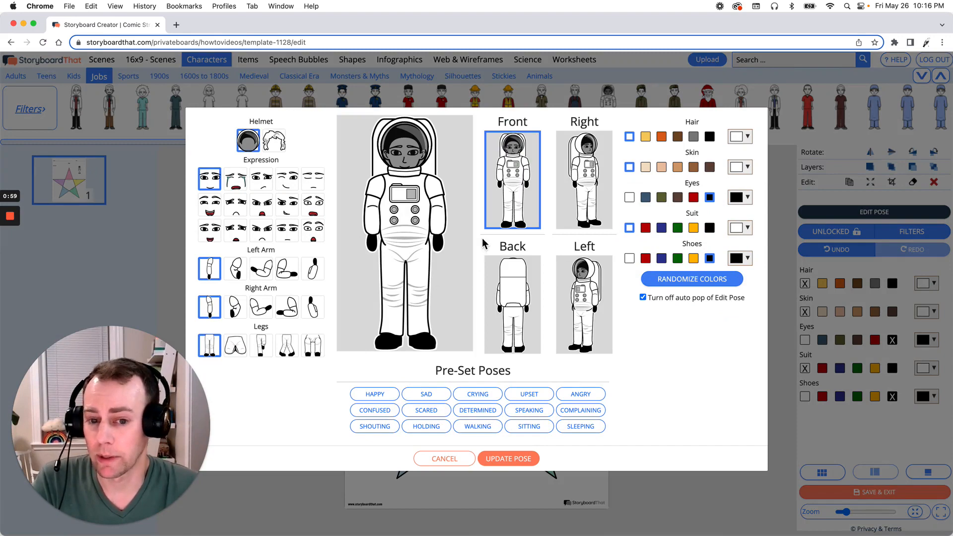
Pose the astronaut facing left with an open-mouthed smile, both forearms raised outward and one leg bent
left_click(590, 316)
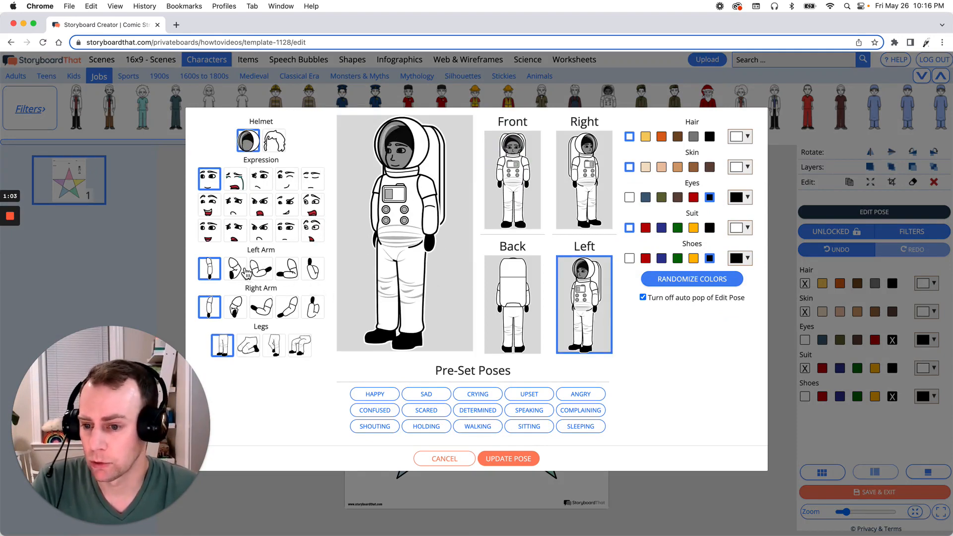
left_click(209, 237)
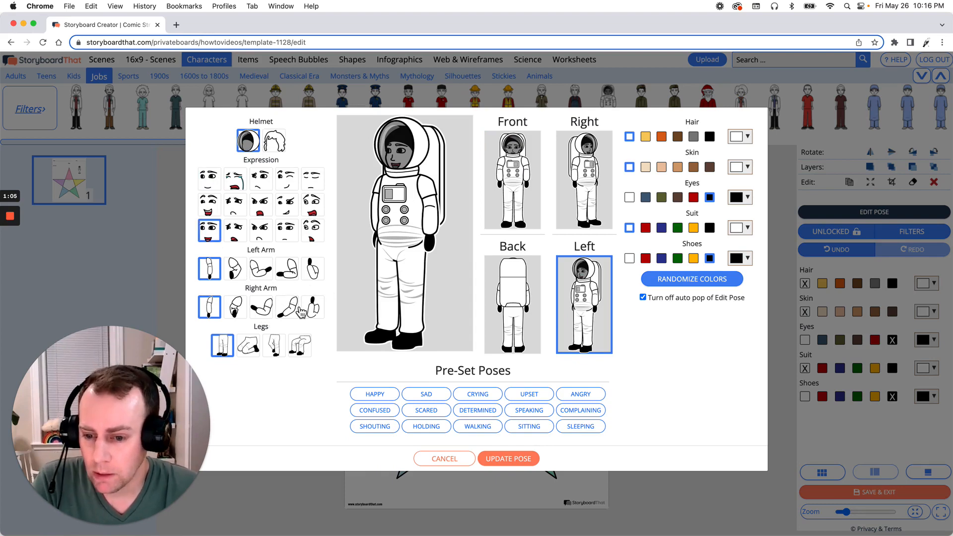
left_click(260, 275)
left_click(263, 311)
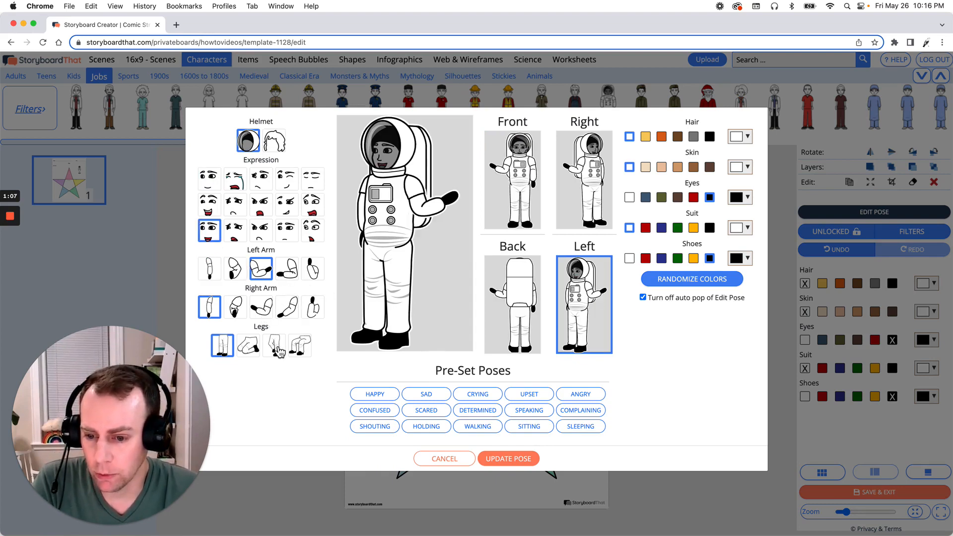
left_click(275, 346)
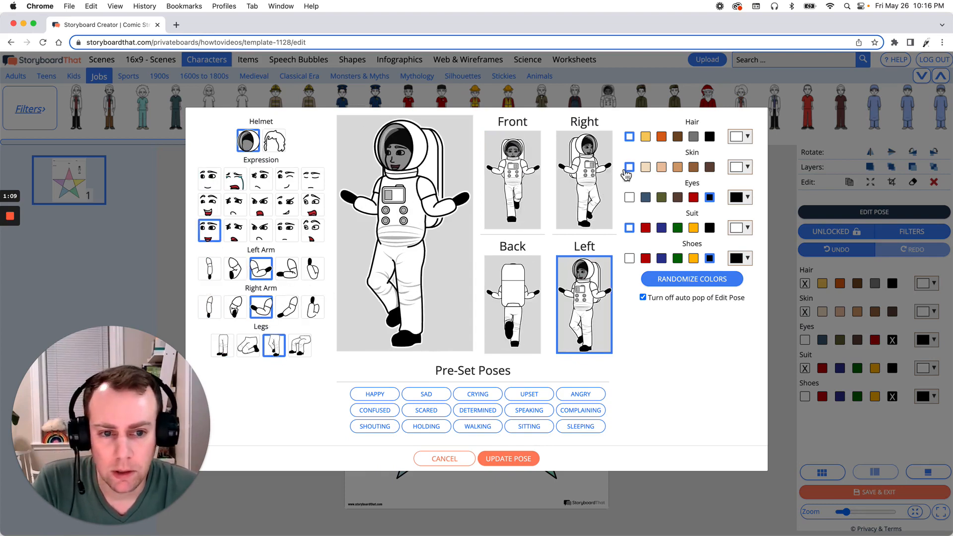
Colour the astronaut with brown hair, tan skin and dark blue shoes, and apply the pose
left_click(678, 136)
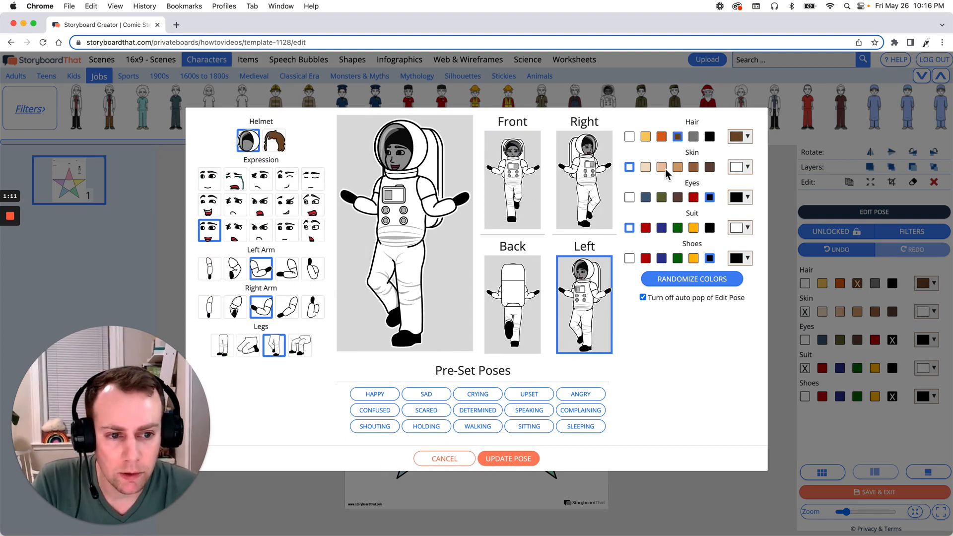
left_click(677, 166)
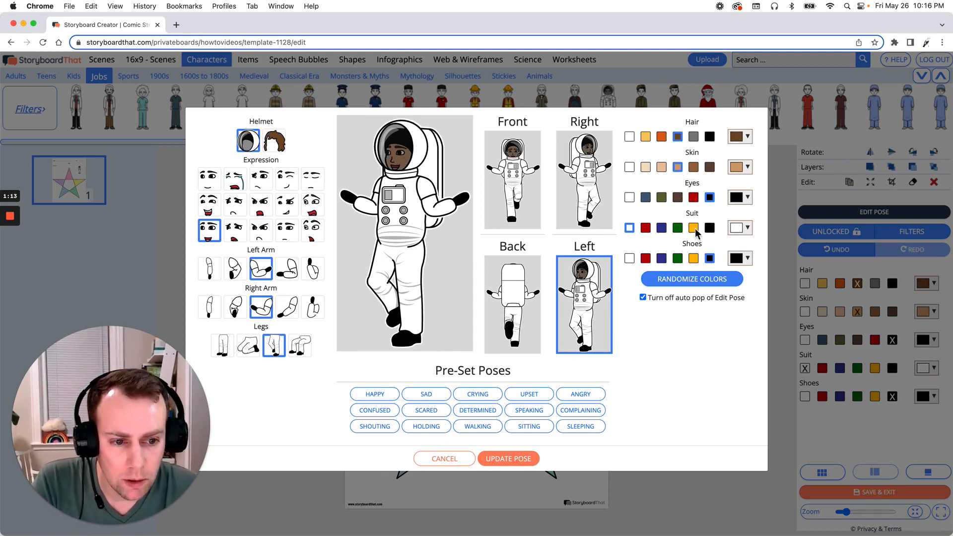
left_click(665, 260)
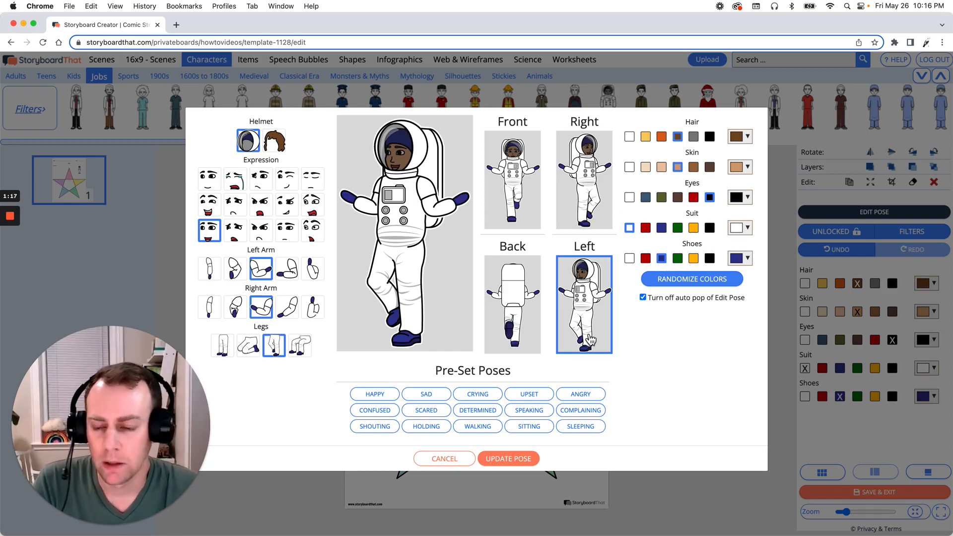
left_click(521, 462)
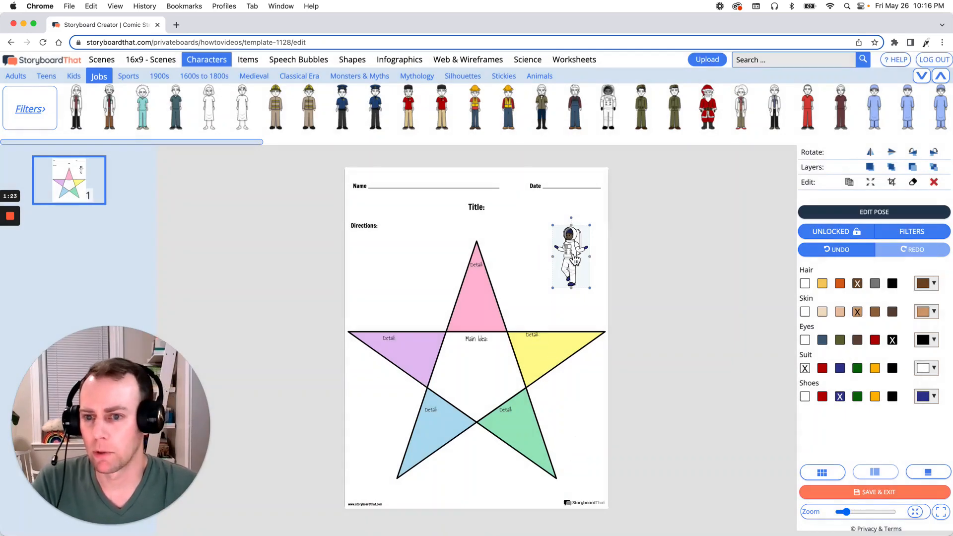
Enlarge the astronaut slightly, reposition it above the star's yellow point and tilt it clockwise
mouse_move(576, 258)
left_mouse_down()
mouse_move(521, 298)
mouse_move(539, 248)
mouse_move(578, 259)
left_mouse_up()
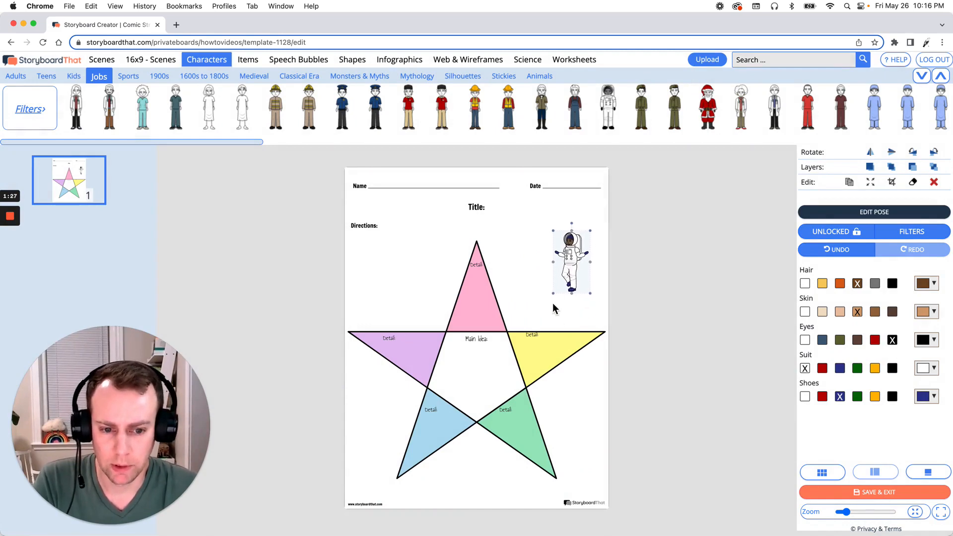
left_click_drag(553, 293, 545, 308)
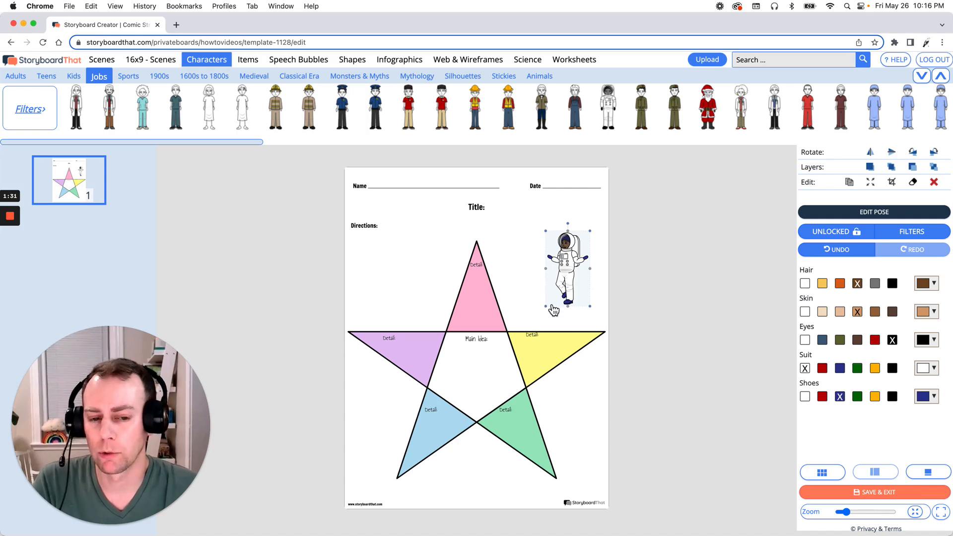
left_click_drag(573, 257, 574, 261)
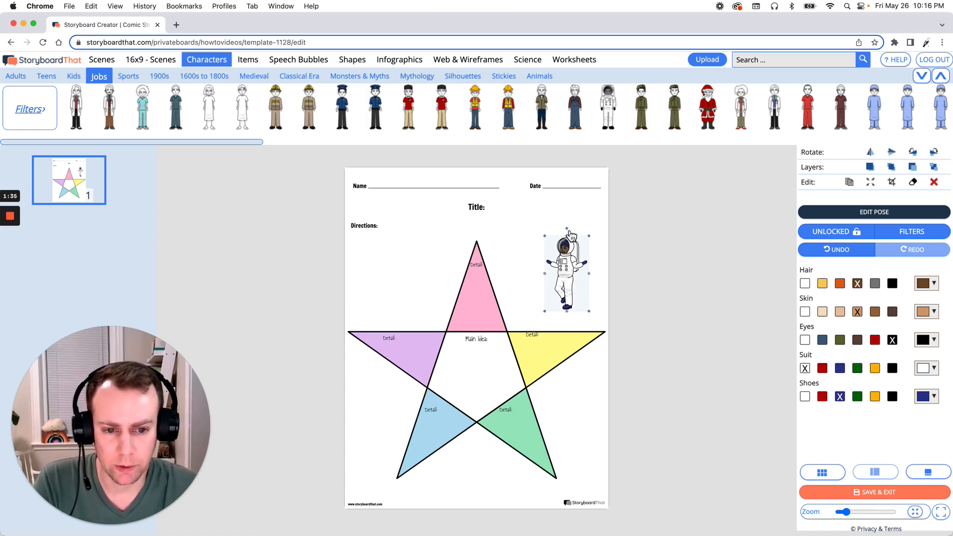
left_click_drag(571, 230, 584, 237)
left_click(660, 276)
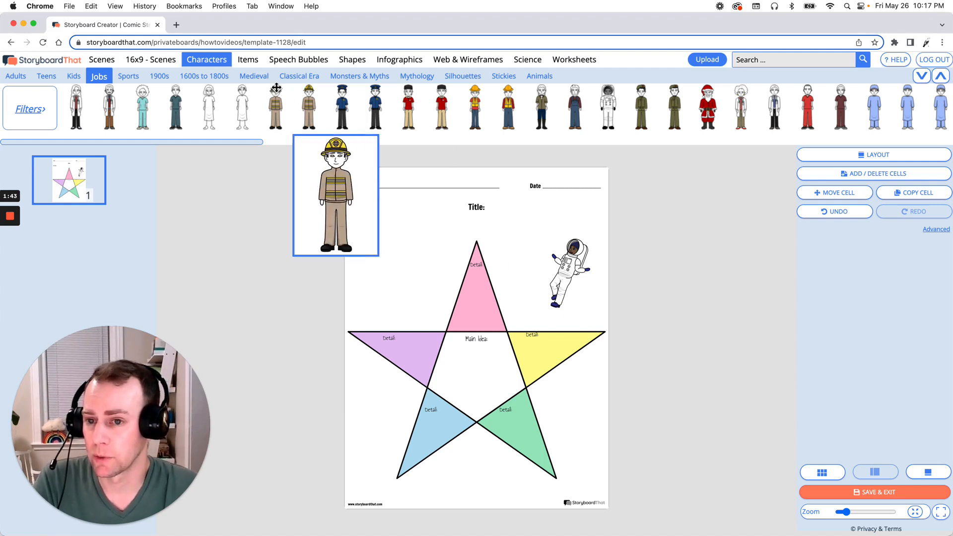
Add the space shuttle from the Vehicles items between the star's two lower points
left_click(247, 60)
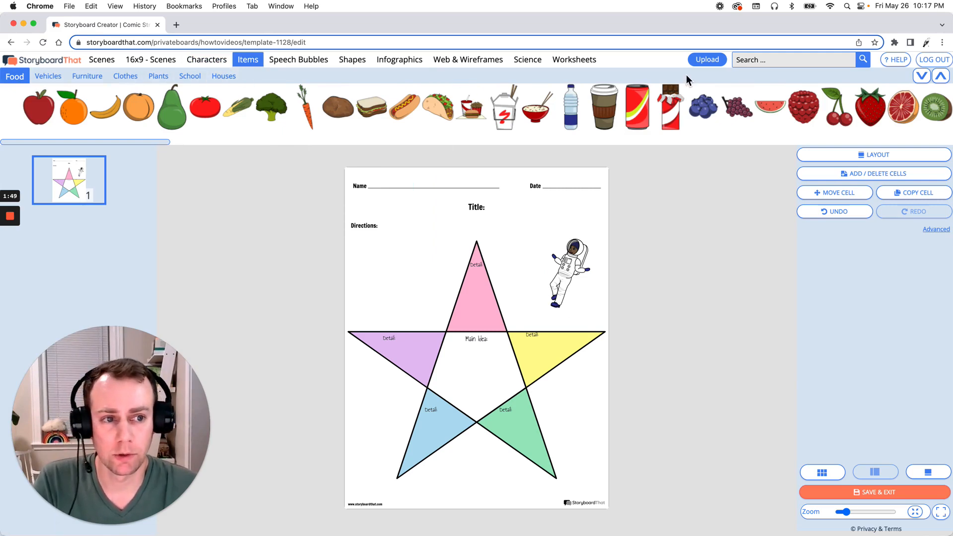
left_click(787, 63)
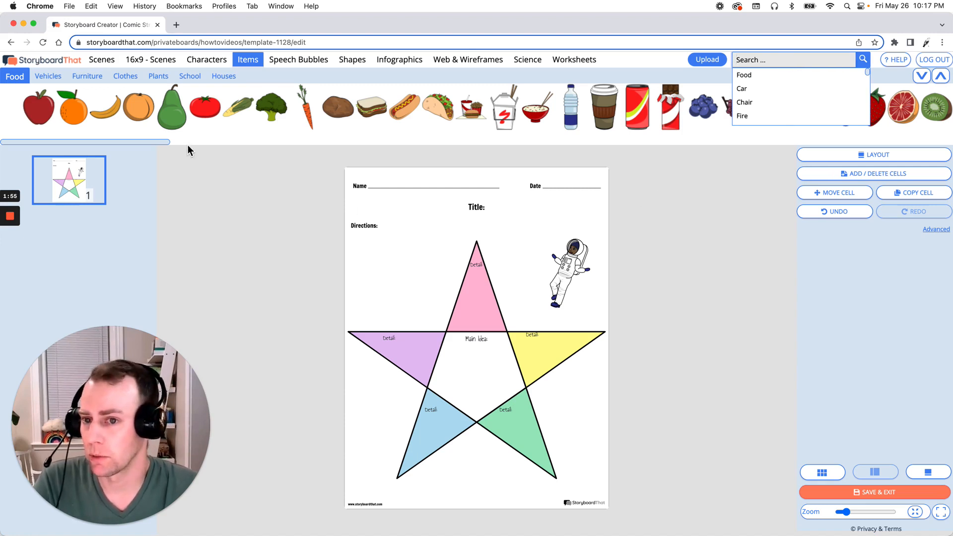
left_click(51, 78)
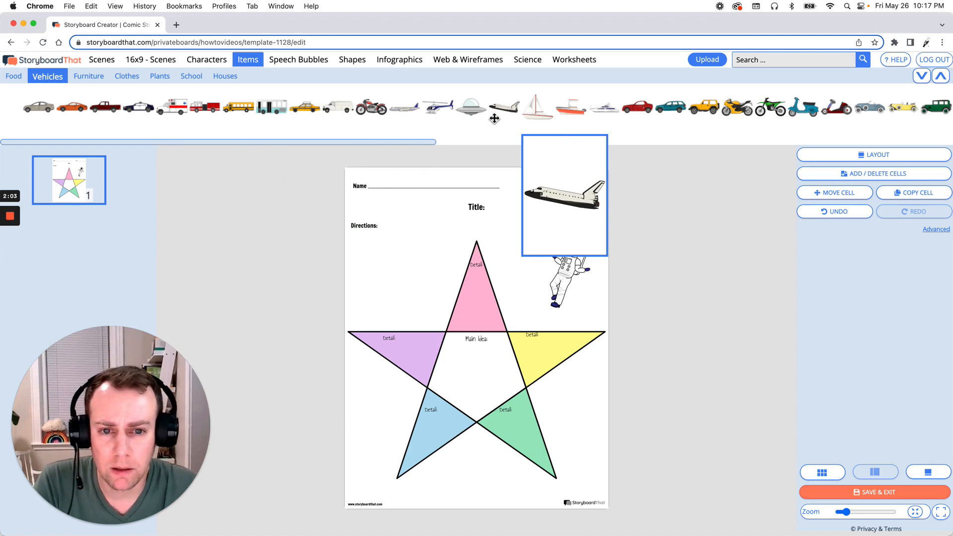
left_click_drag(505, 106, 520, 118)
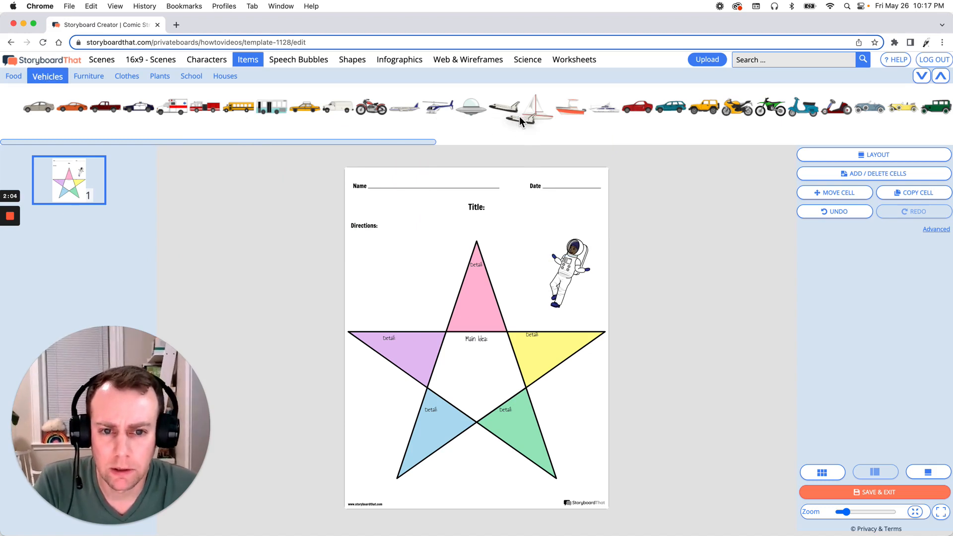
left_click_drag(515, 190, 486, 479)
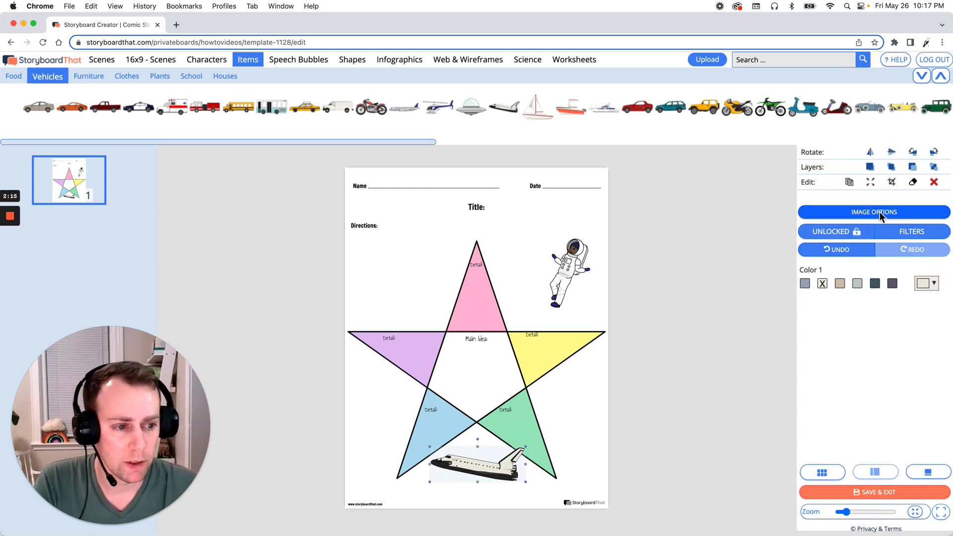
Try the launching-rocket pose on the space shuttle, but settle on the horizontal one with landing gear down
left_click(913, 212)
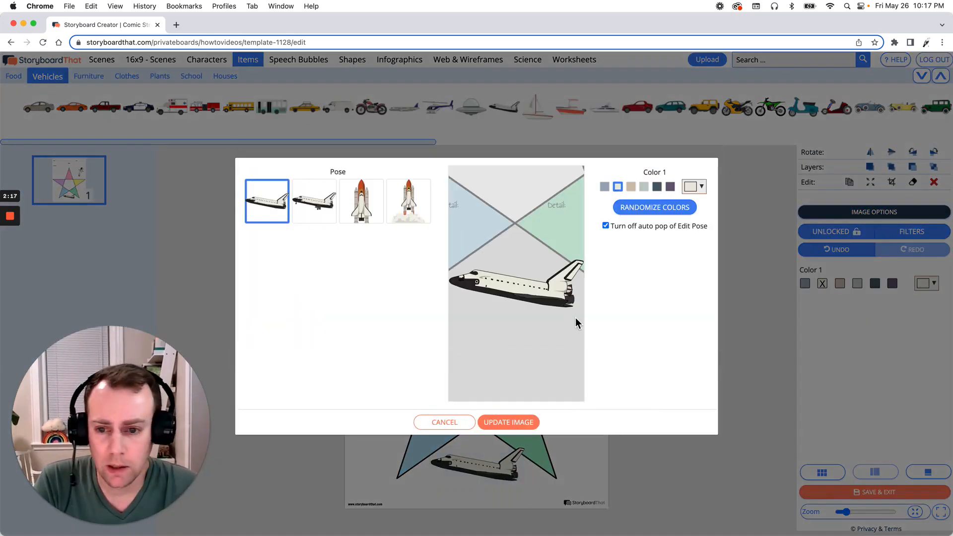
left_click(316, 206)
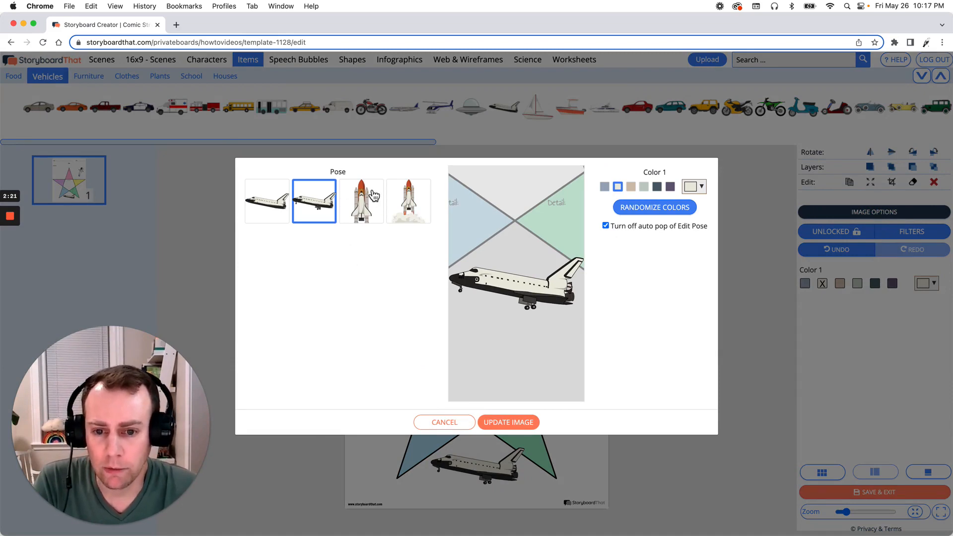
left_click(419, 216)
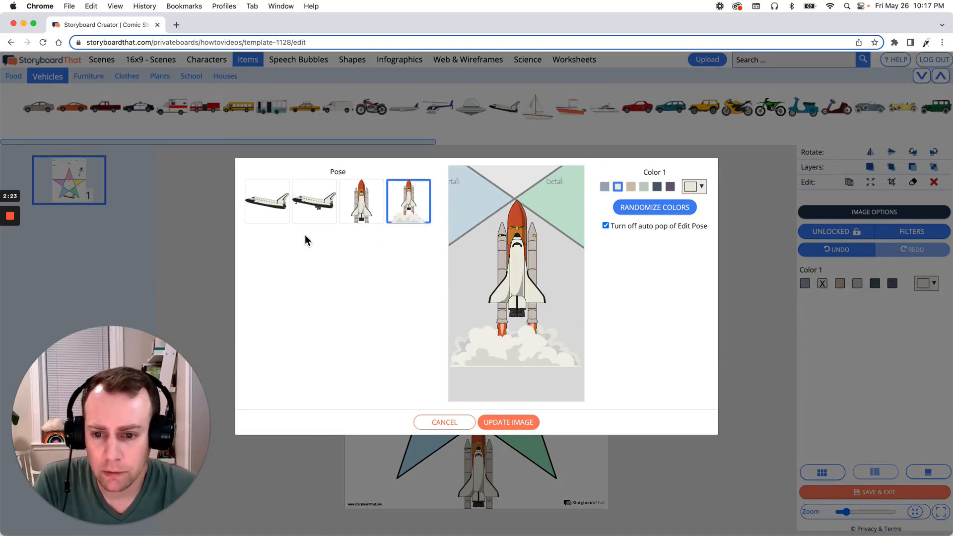
left_click(314, 212)
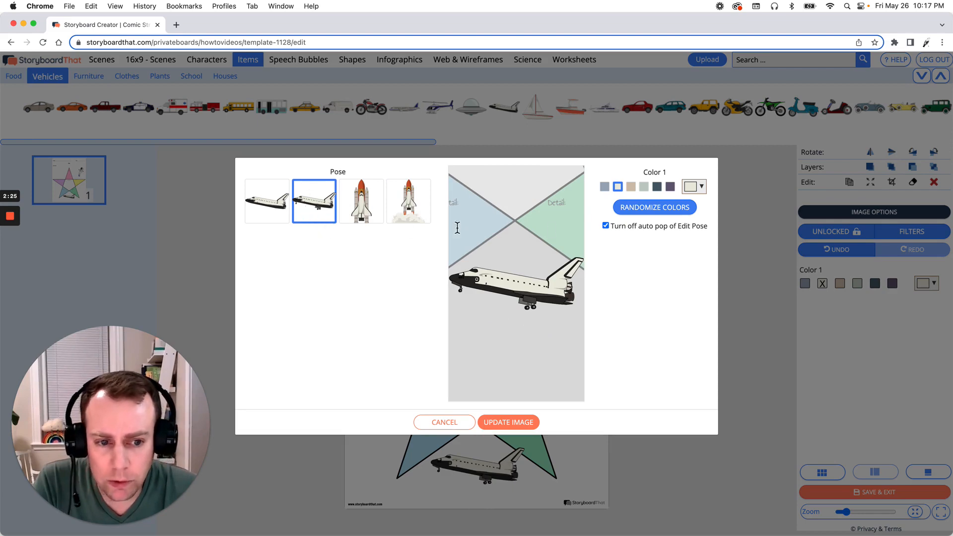
Try the grey-green, beige, blue-grey and off-white preset colours on the space shuttle
left_click(643, 188)
left_click(631, 187)
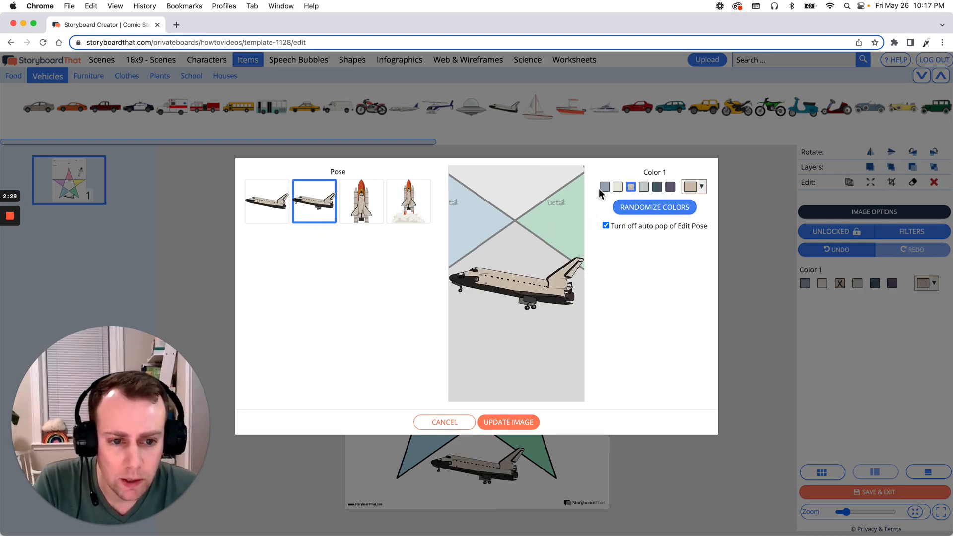
left_click(605, 187)
left_click(618, 189)
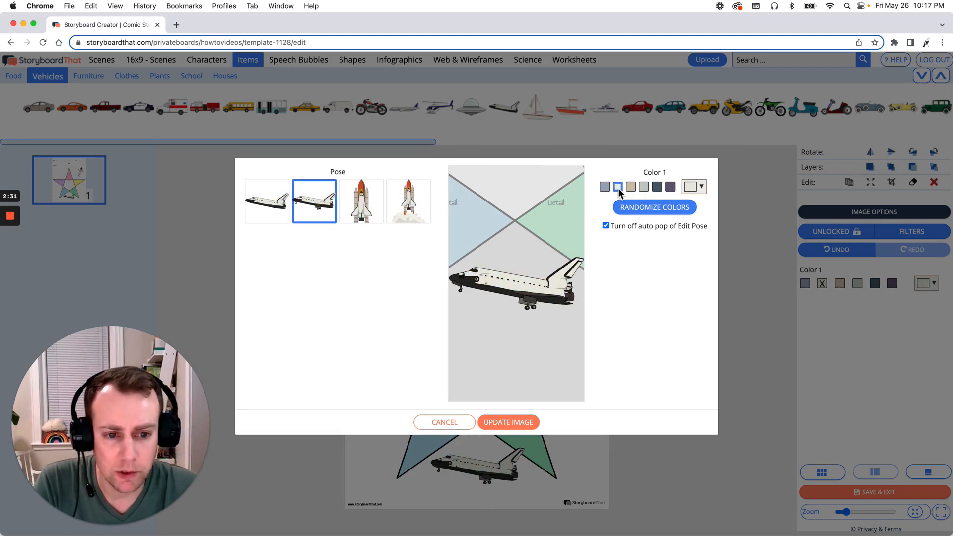
Set the space shuttle's Color 1 to white from the custom colour palette and update the image
left_click(696, 189)
left_click_drag(742, 205, 748, 203)
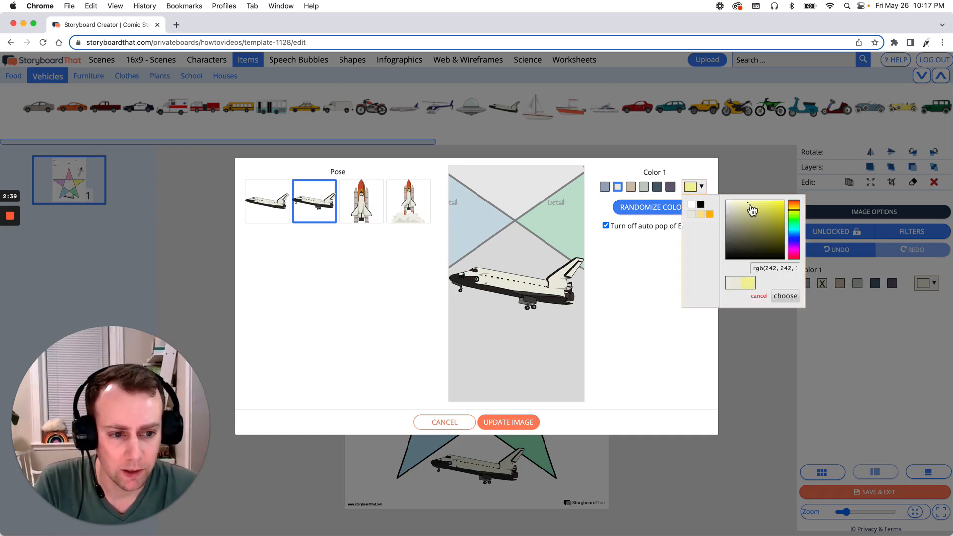
left_click(694, 205)
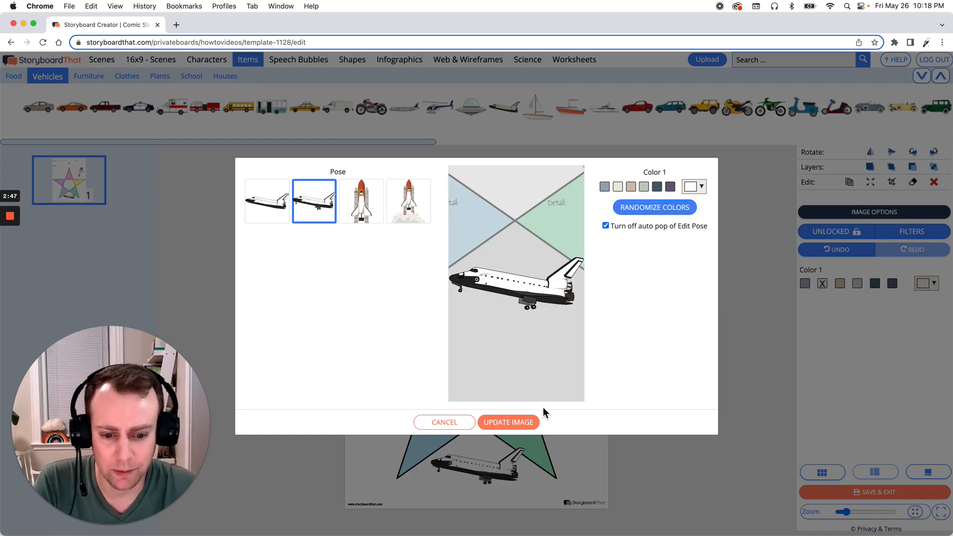
left_click(511, 423)
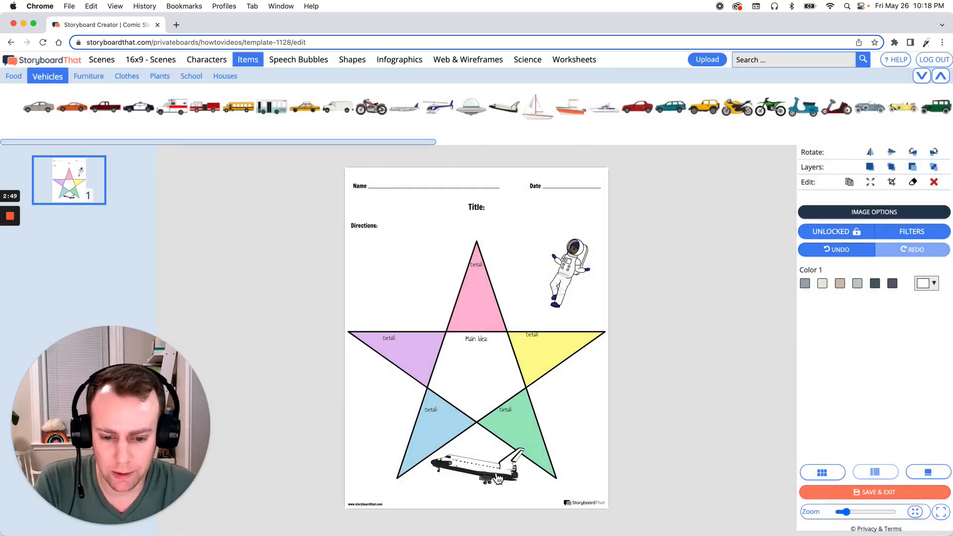
Move the space shuttle slightly lower and shrink it to fit between the star's two lower points
left_click_drag(498, 477, 497, 488)
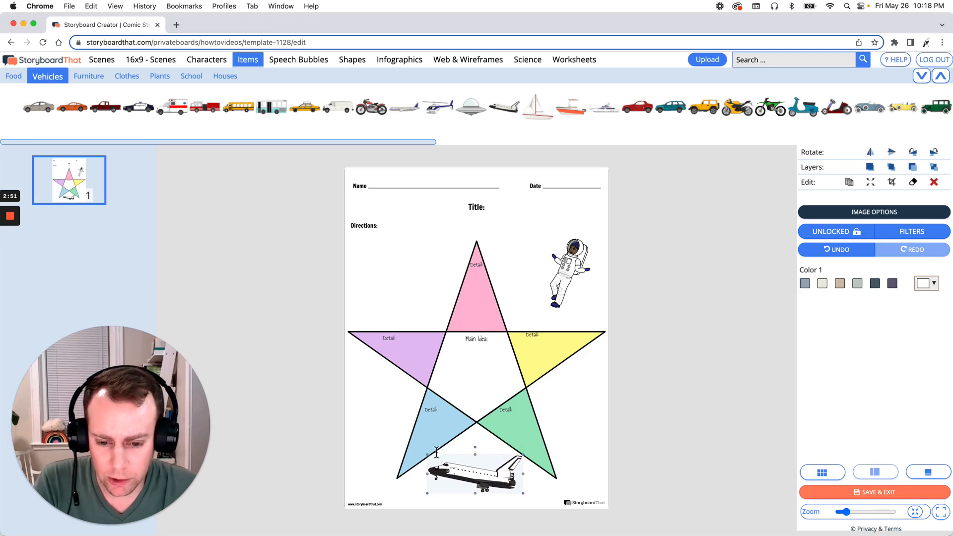
left_click_drag(428, 455, 479, 478)
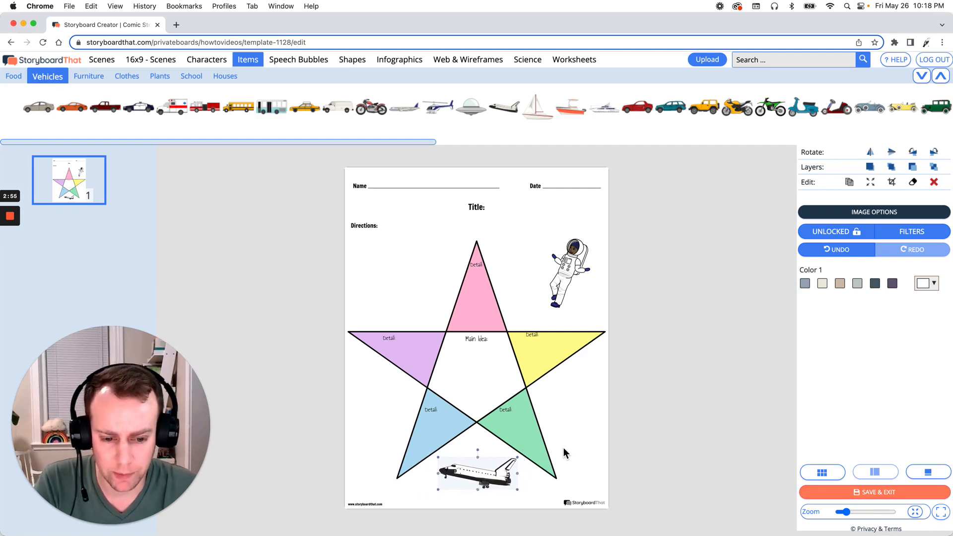
left_click(586, 445)
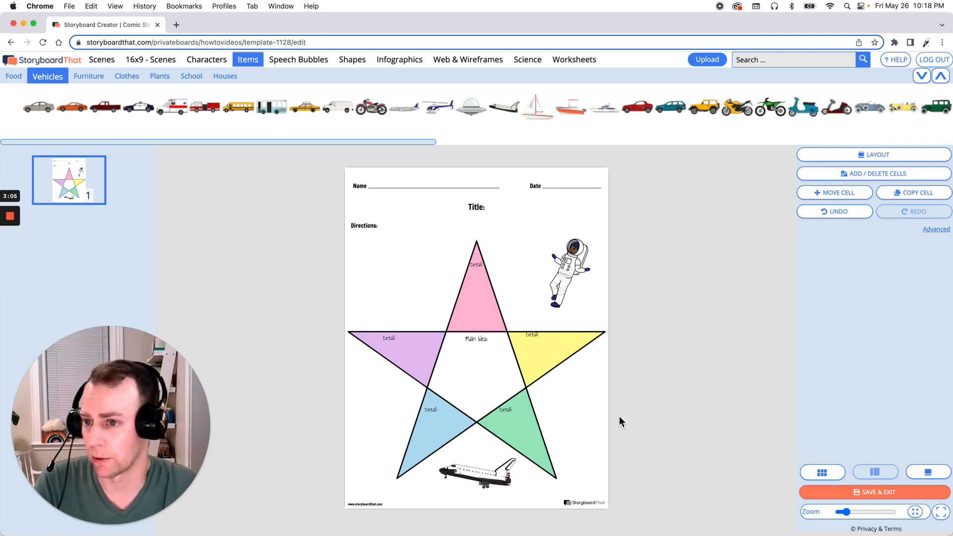
Add the starry night sky scene with the crescent moon from the Outdoor scenes onto the worksheet
left_click(101, 60)
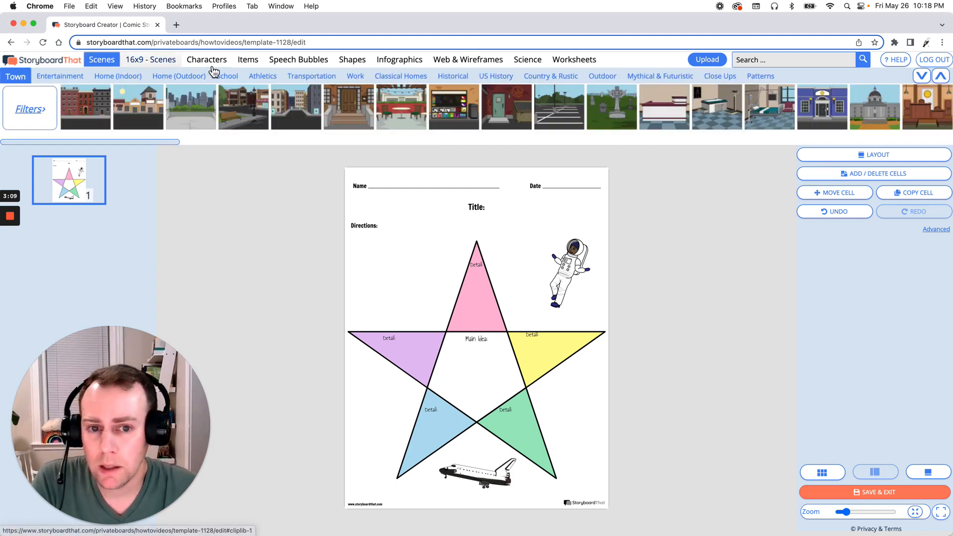
mouse_move(228, 94)
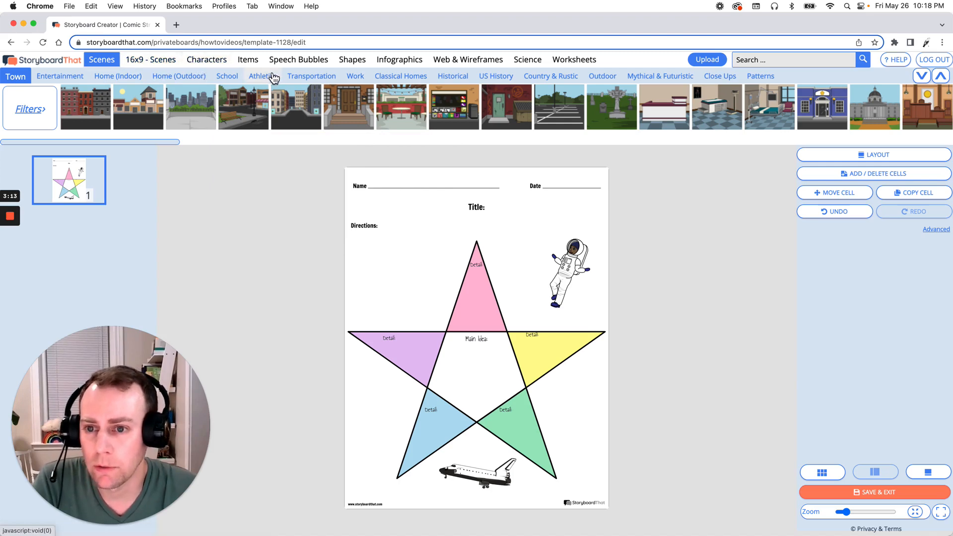
mouse_move(275, 85)
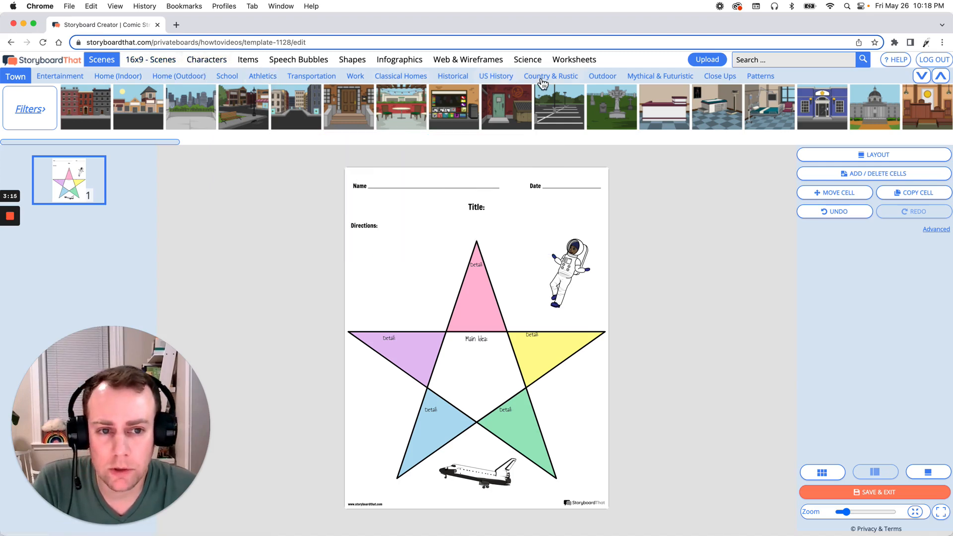
left_click(610, 84)
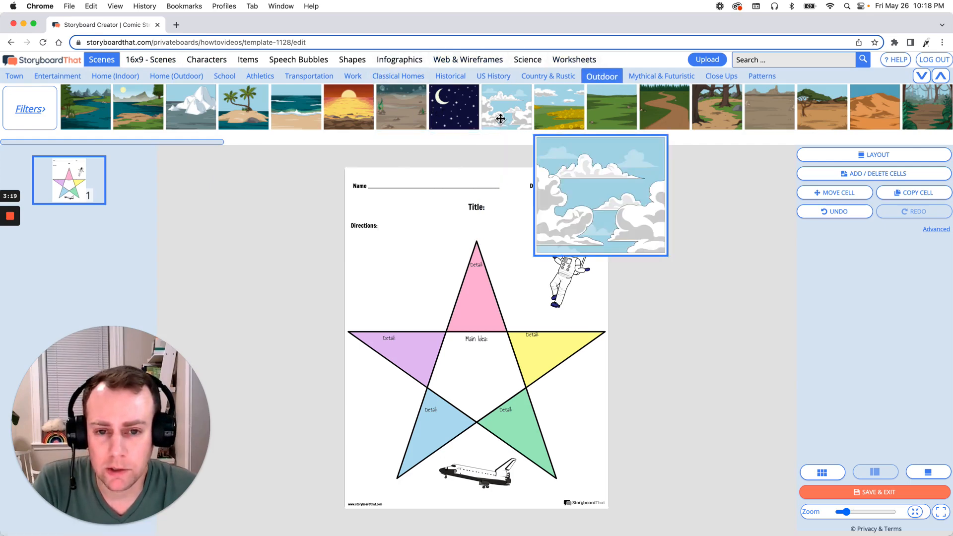
mouse_move(448, 114)
left_click_drag(449, 109, 456, 314)
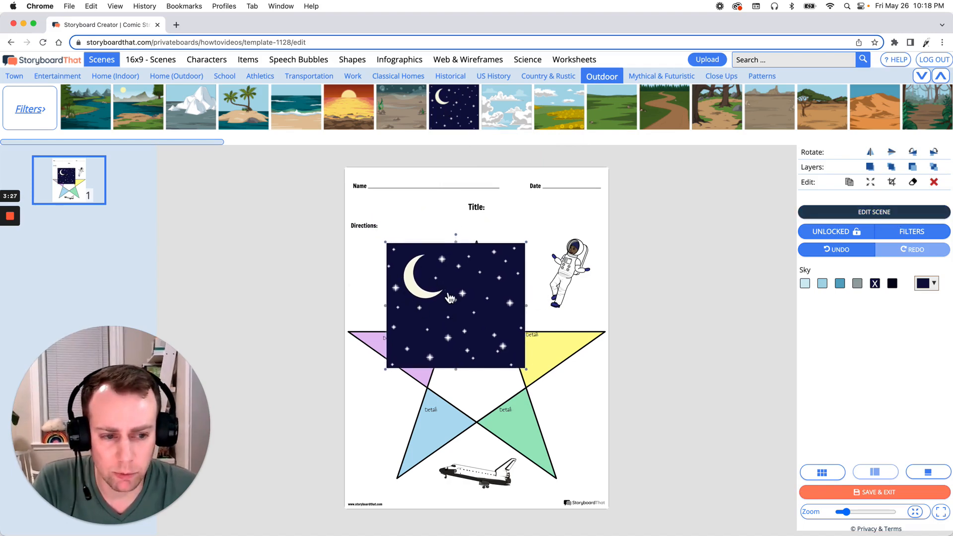
Make the moon disappear from the night sky scene, set its Sky to the medium blue preset, and update the scene
left_click(915, 212)
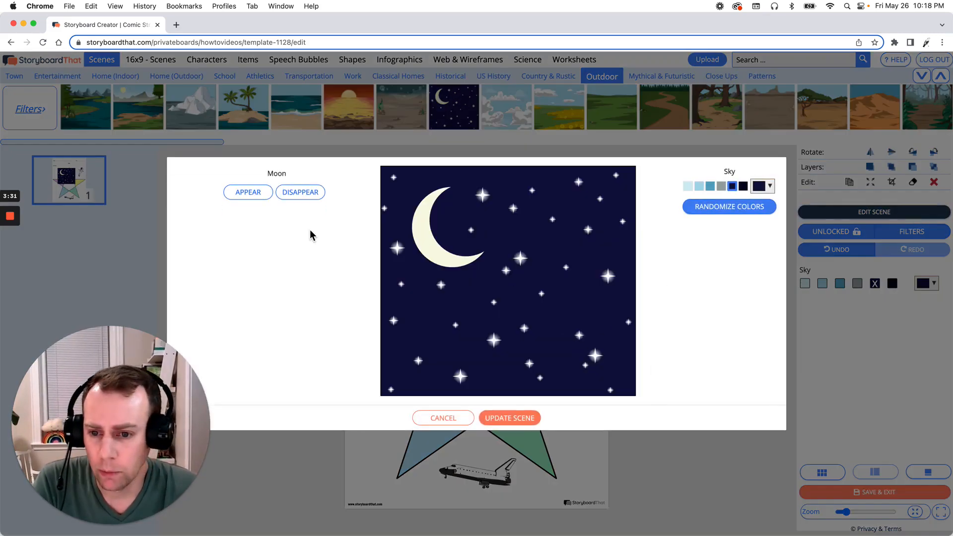
left_click(304, 196)
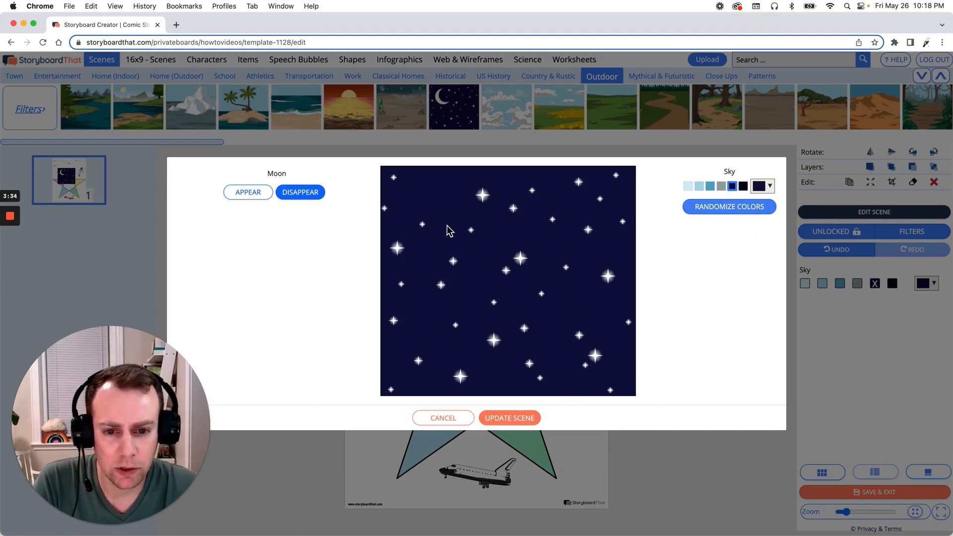
left_click(711, 187)
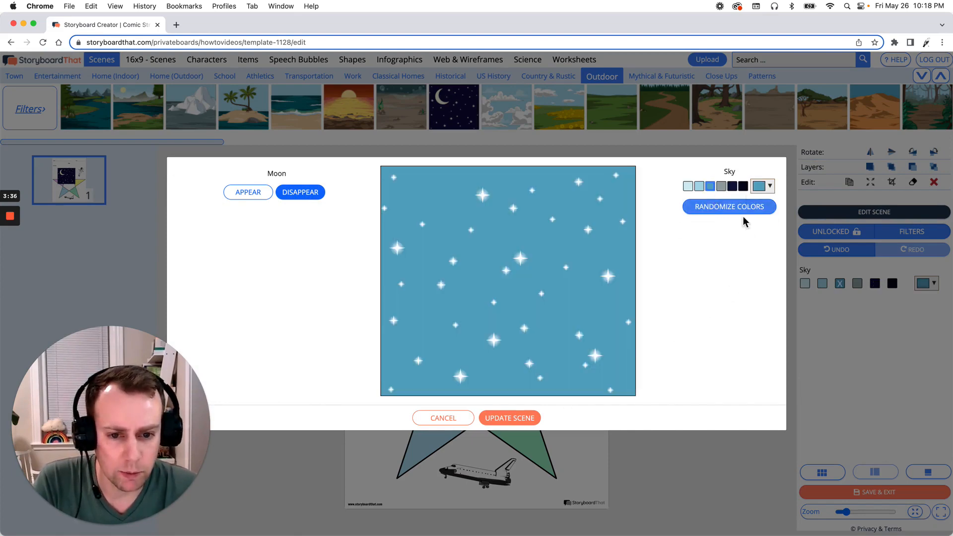
left_click(500, 419)
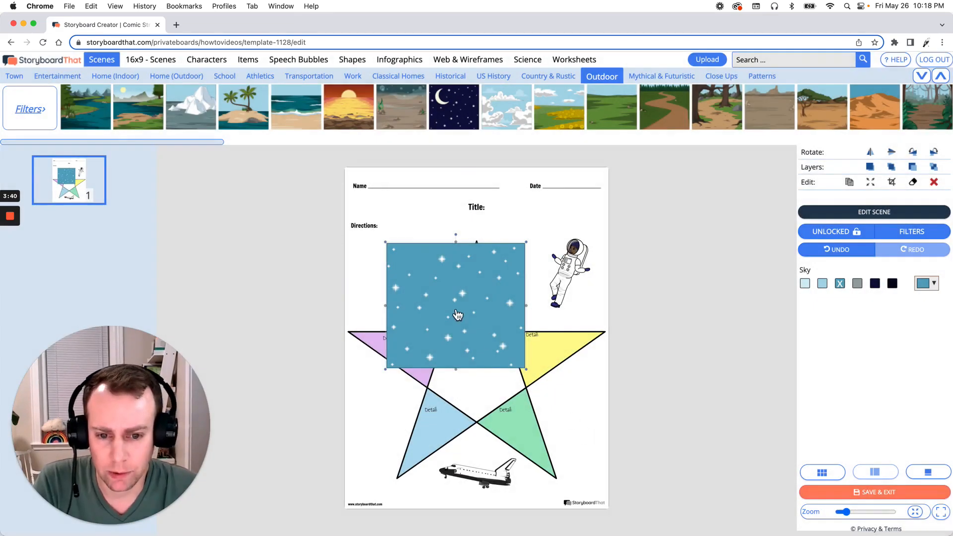
Stretch the starry sky over the whole page with the Non-Proportional fill option and send it behind all worksheet elements
left_click_drag(453, 315, 445, 331)
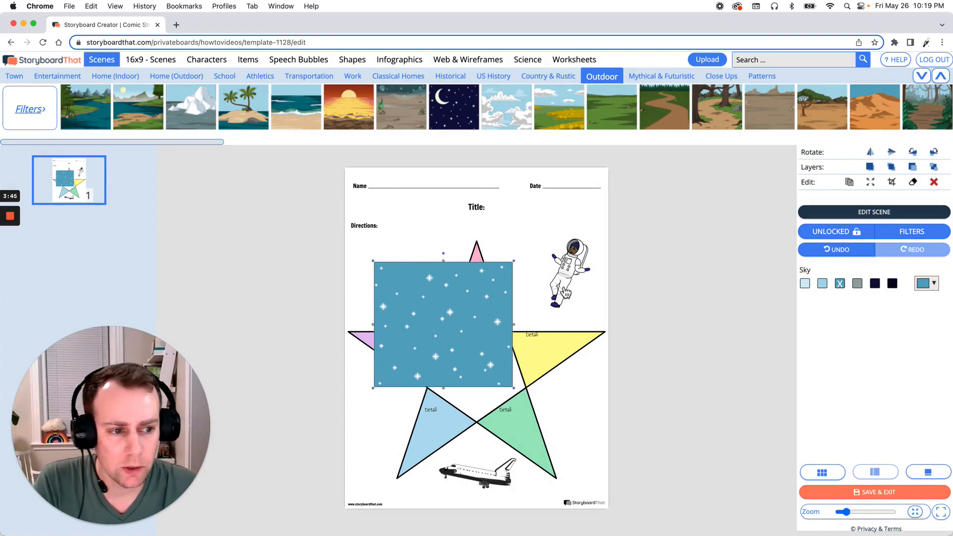
left_click(871, 183)
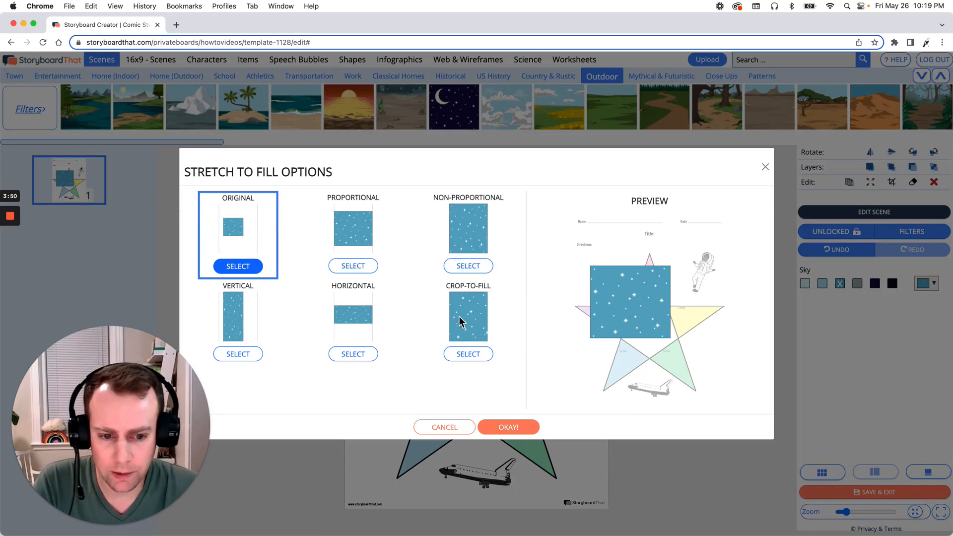
left_click(470, 275)
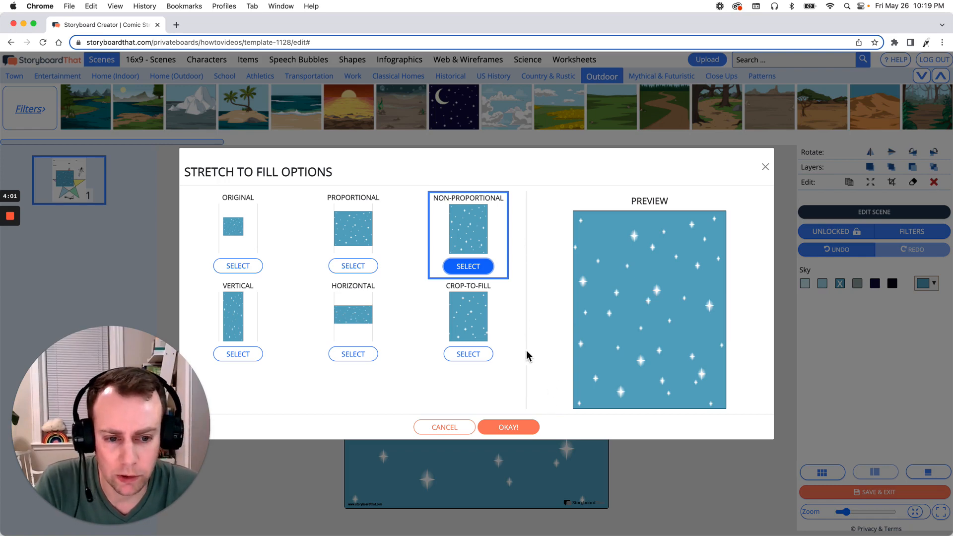
left_click(507, 427)
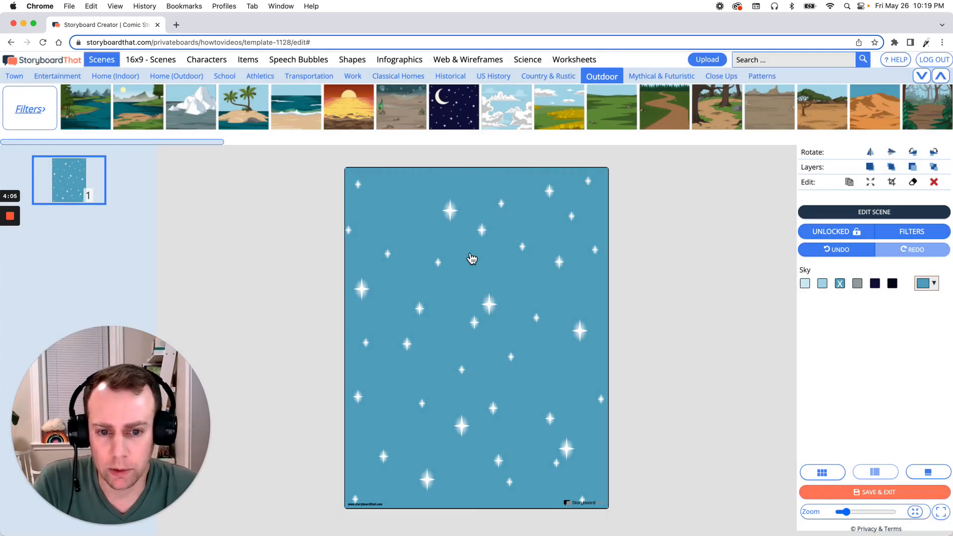
left_click(934, 168)
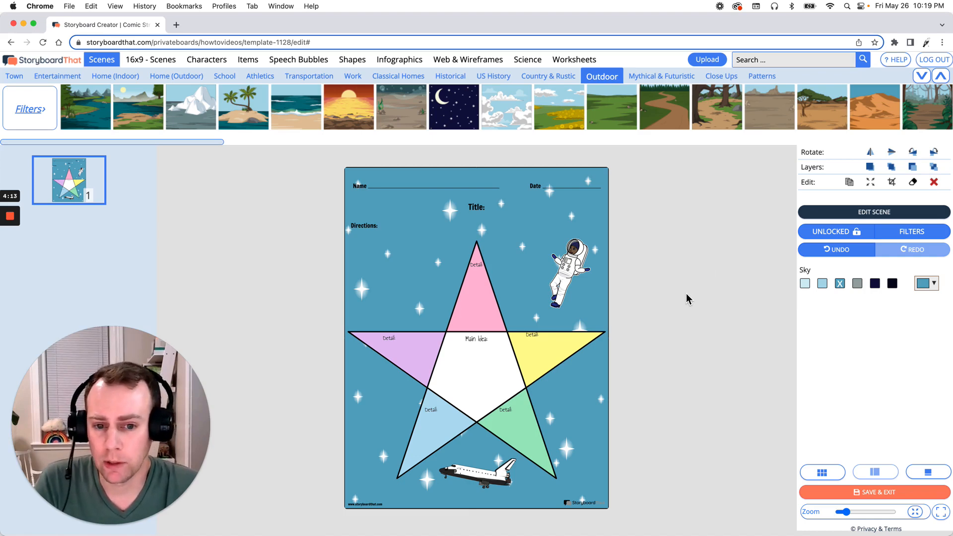
left_click(483, 206)
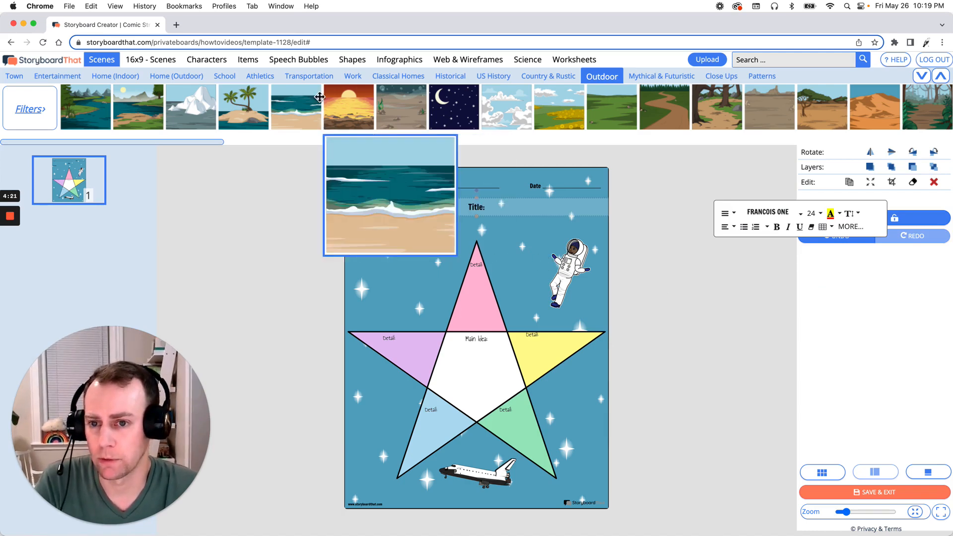
left_click(311, 64)
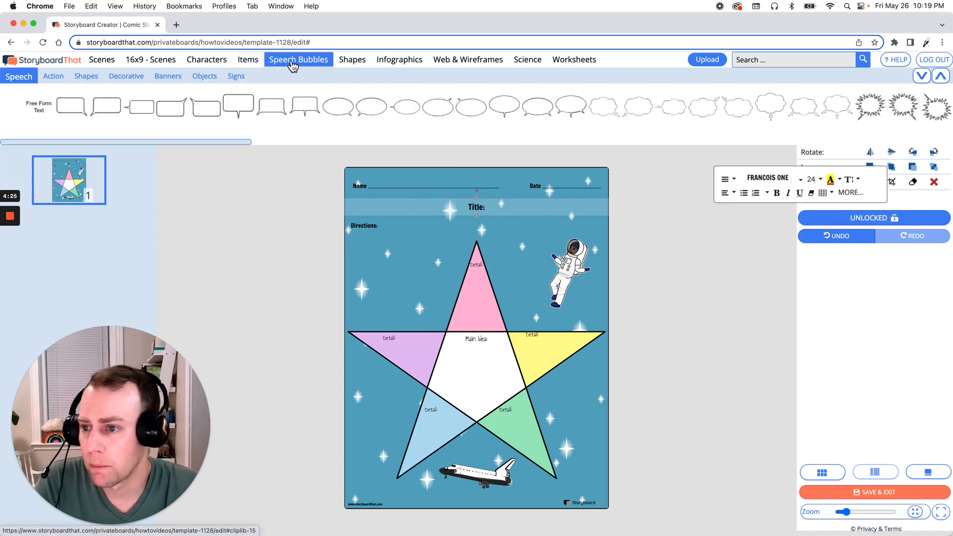
left_click(53, 77)
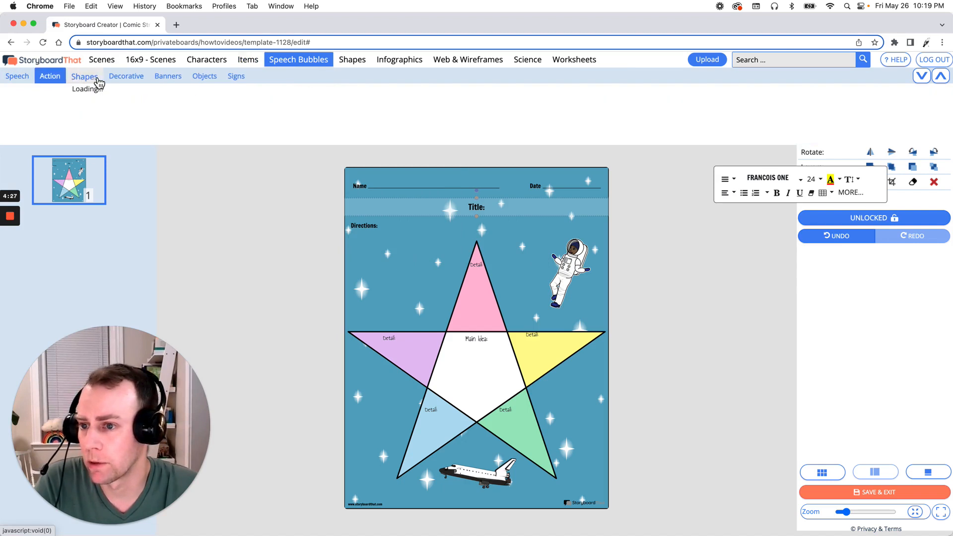
left_click(97, 79)
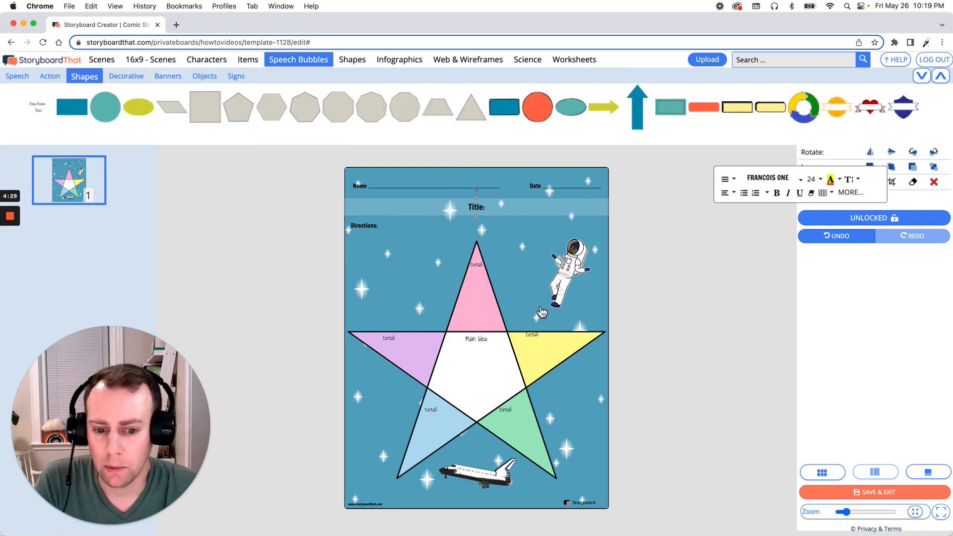
Enter the text "Space Travel" in the star's white center under Main Idea
left_click(478, 355)
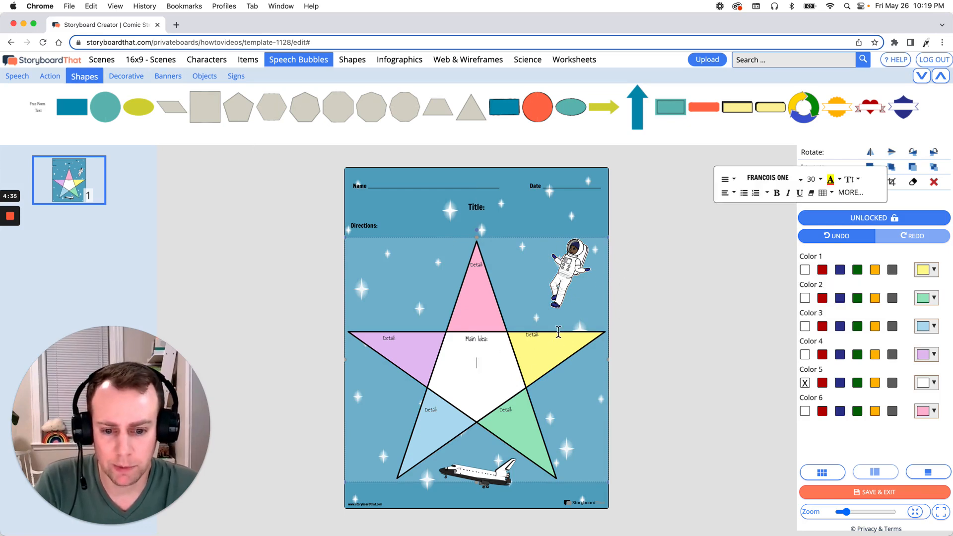
type("Space")
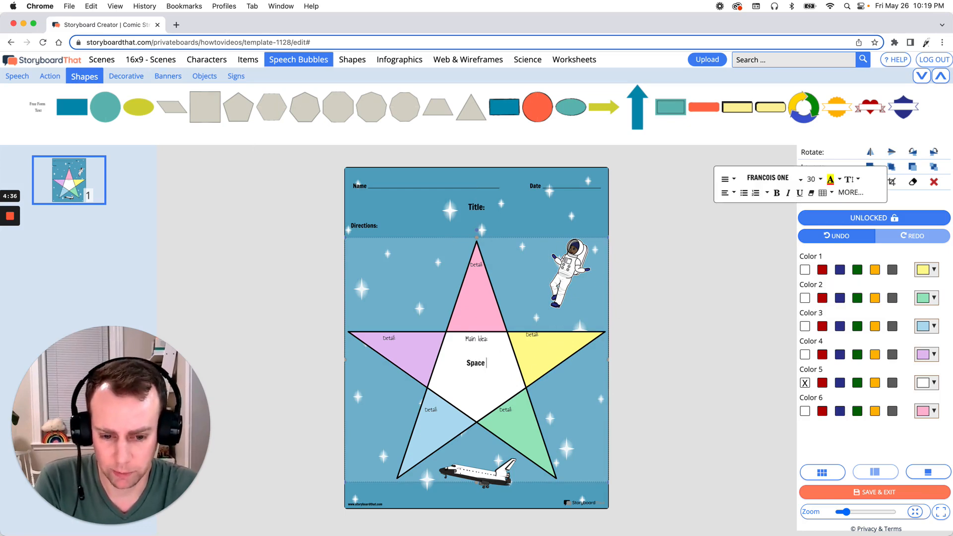
type(" Tracel")
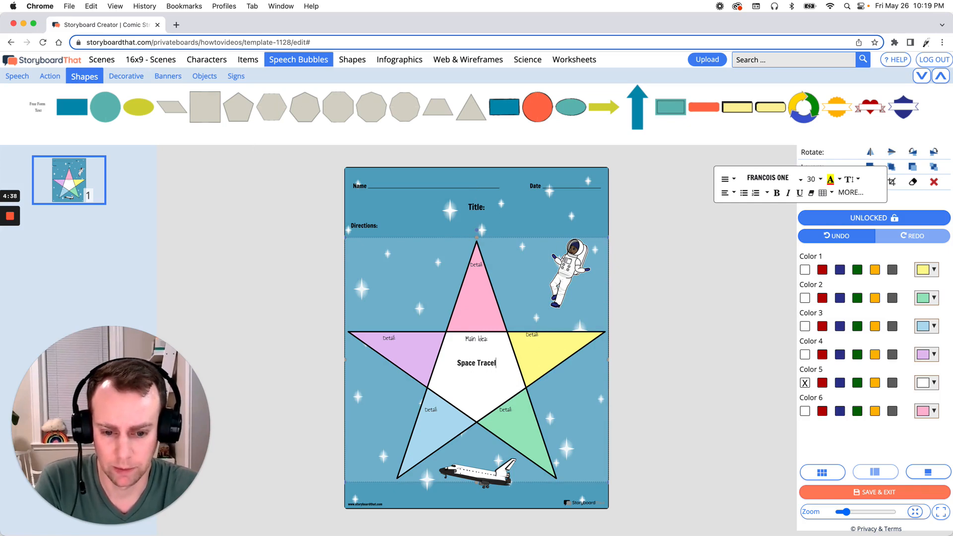
key("BackSpace")
key("BackSpace")
key("BackSpace")
type("vel")
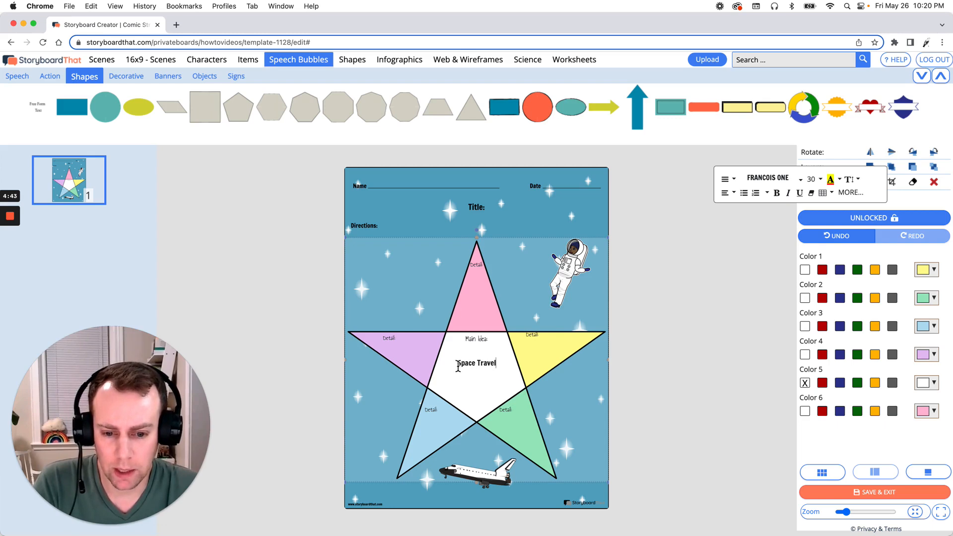
Change the font of the "Space Travel" text to Play
left_click_drag(457, 366, 497, 367)
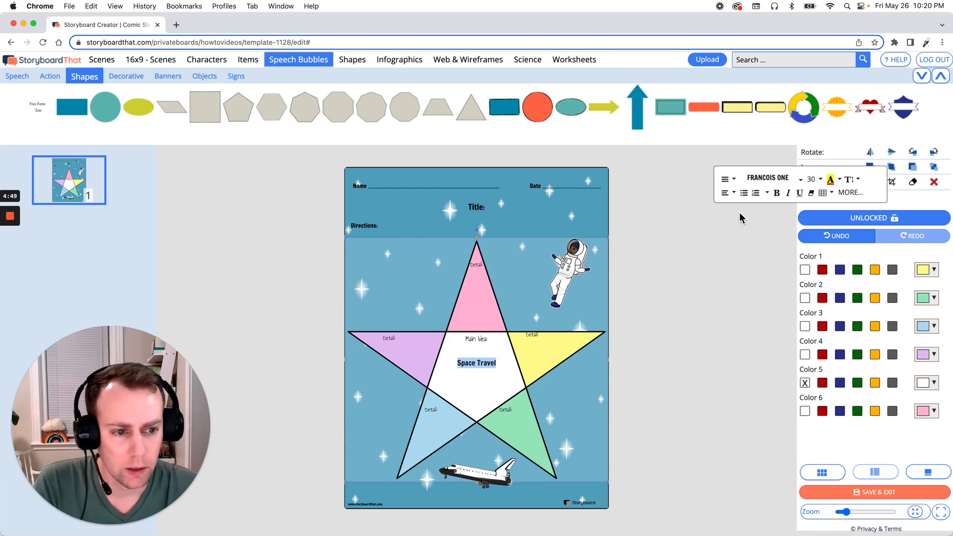
left_click(787, 188)
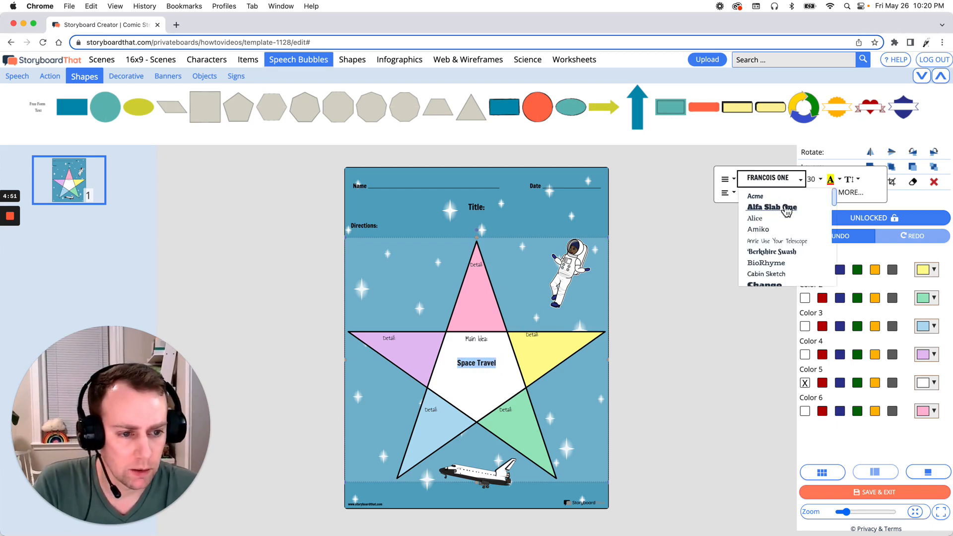
scroll(787, 211, "down", 5)
scroll(789, 219, "down", 5)
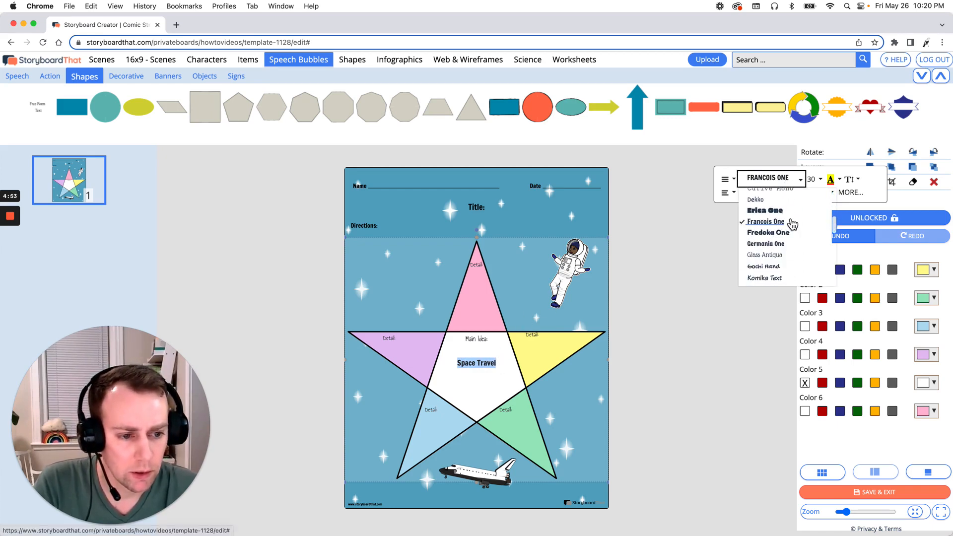
scroll(794, 224, "down", 6)
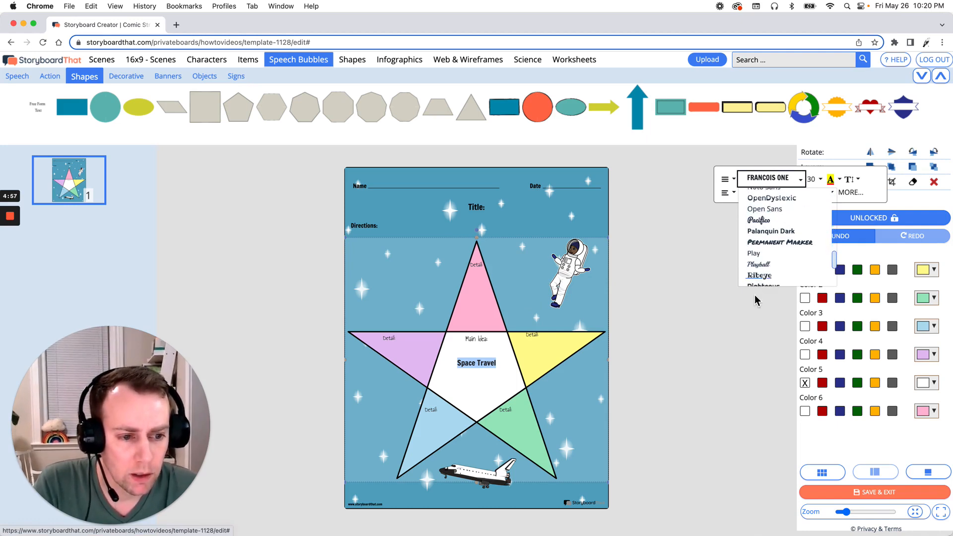
left_click(759, 254)
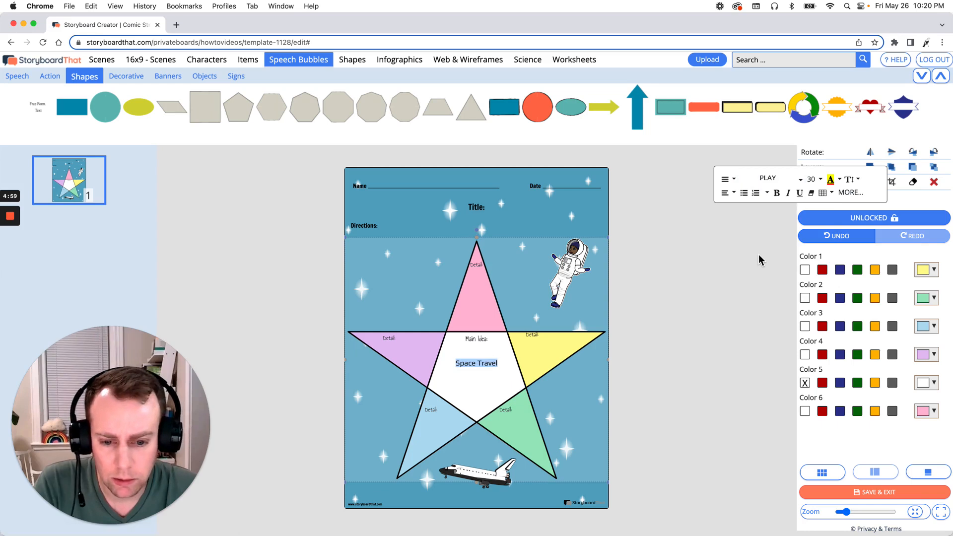
Try font size 48 on the "Space Travel" text, but settle on 42 and deselect the star
left_click(816, 180)
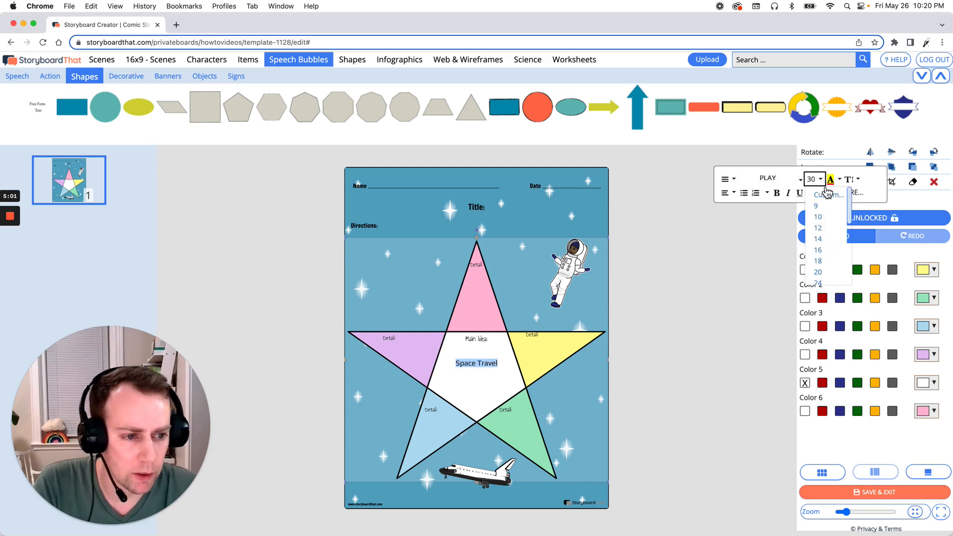
scroll(826, 211, "down", 2)
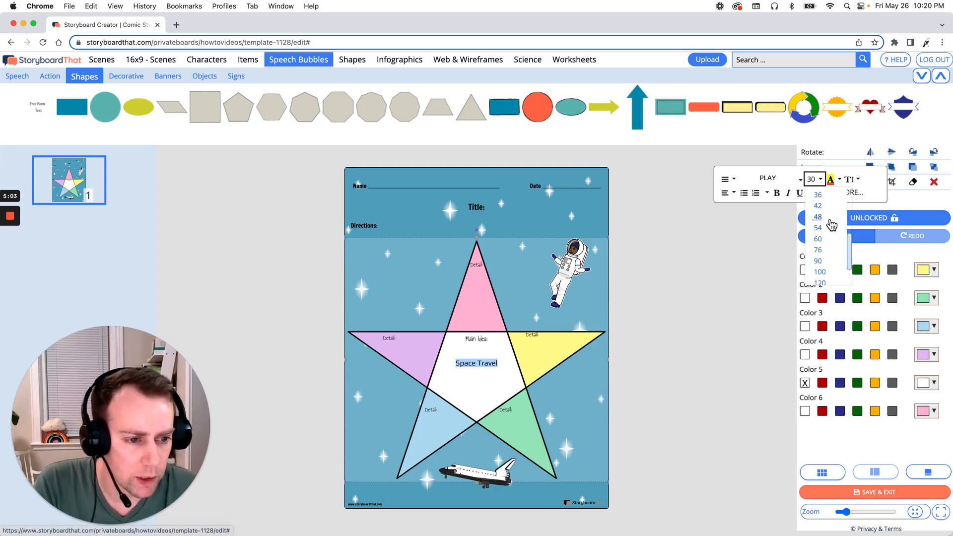
left_click(830, 224)
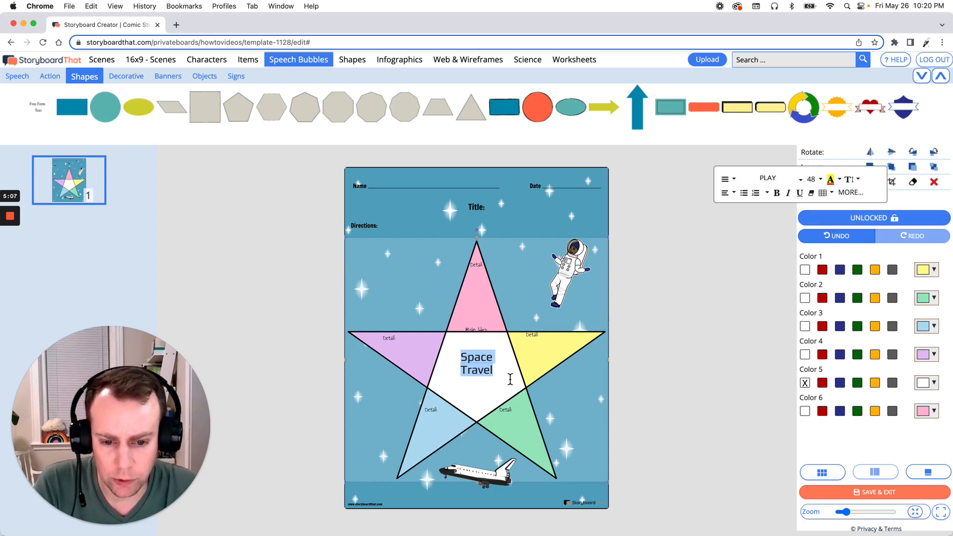
left_click(815, 179)
left_click(818, 206)
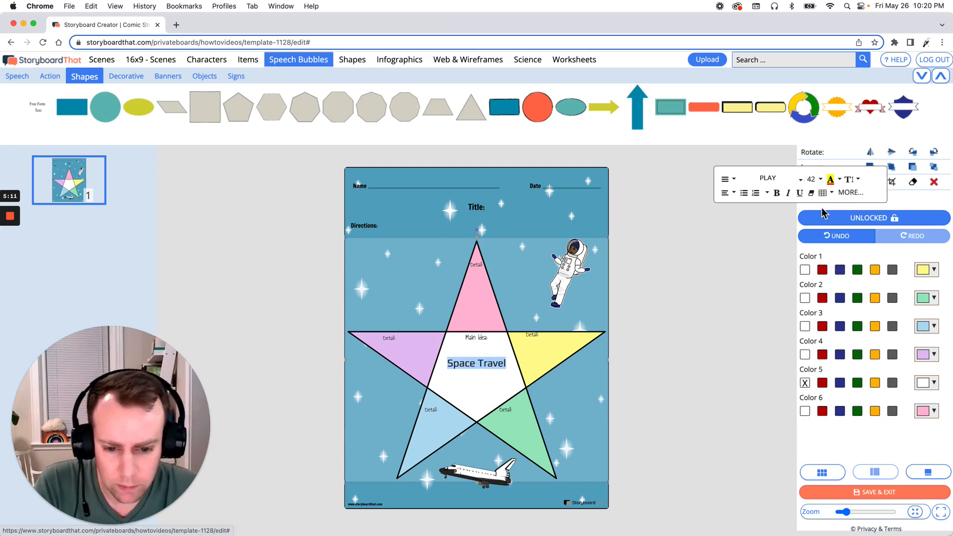
left_click(642, 367)
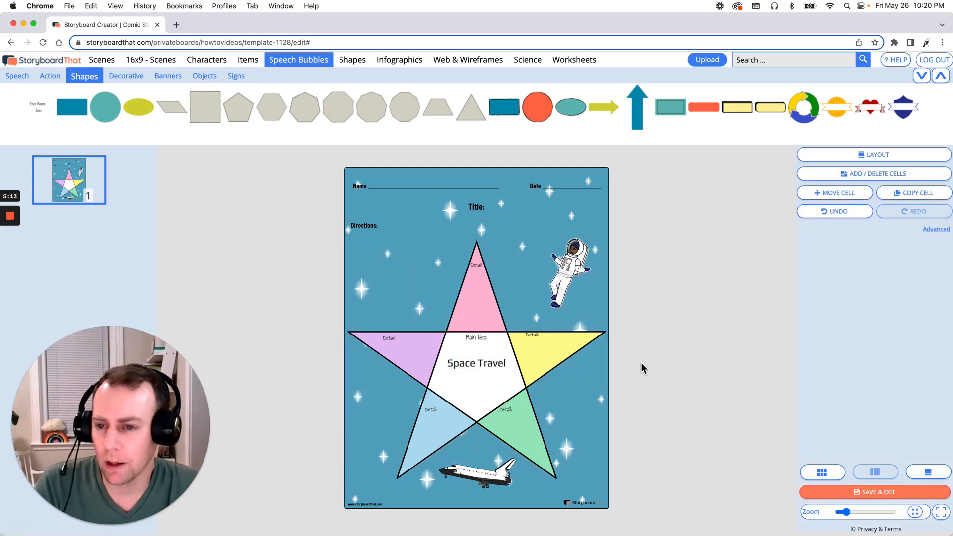